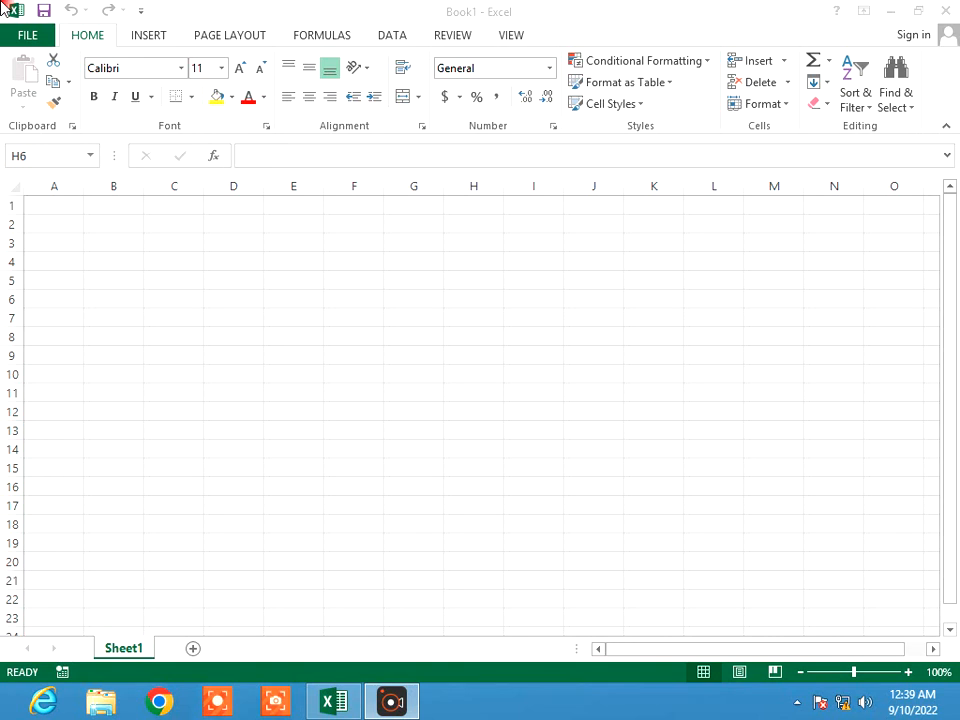
Merge and center the cell range C2:K5 into one title cell.
left_click(252, 234)
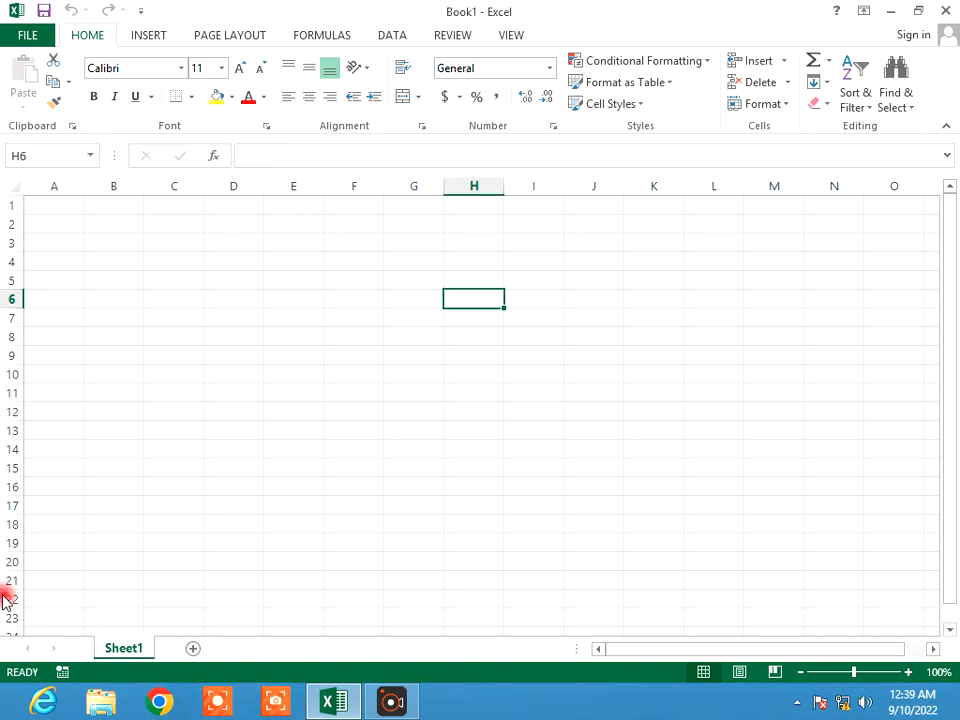
left_click(688, 673)
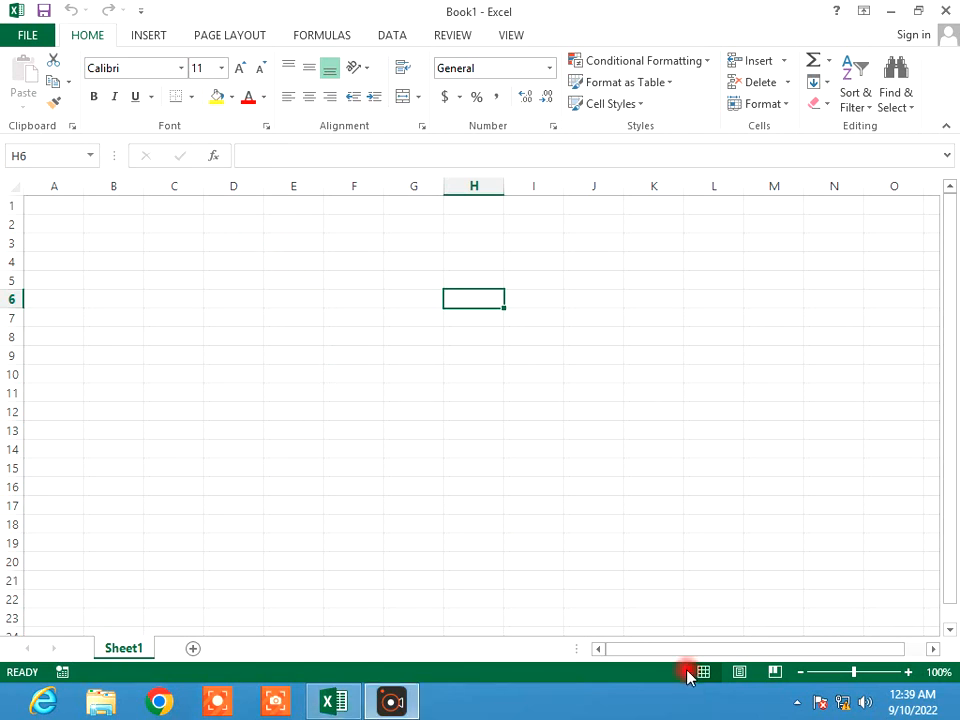
left_click(906, 672)
left_click(906, 672)
left_click(580, 483)
left_click_drag(229, 229, 784, 311)
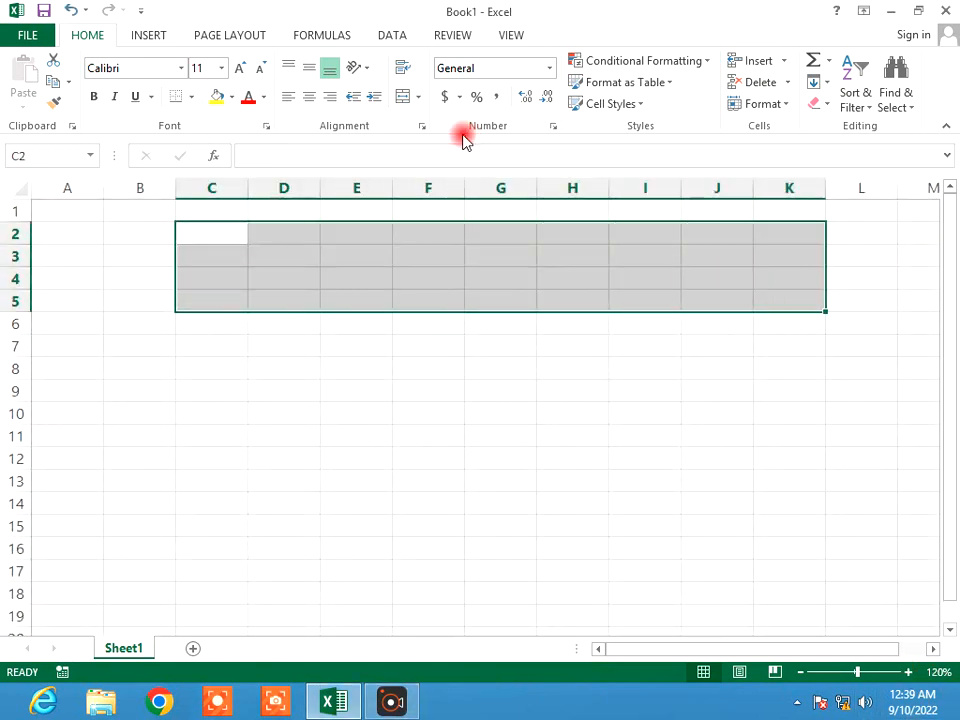
left_click(400, 97)
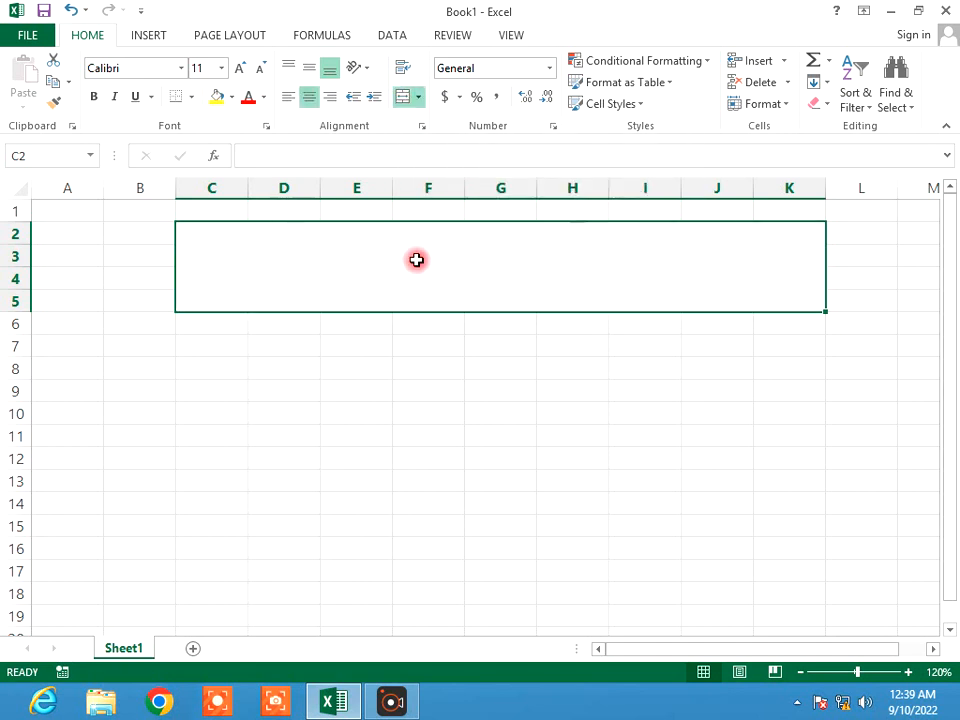
Enter the title "Over Time Sheet" in the merged cell C2.
type("O")
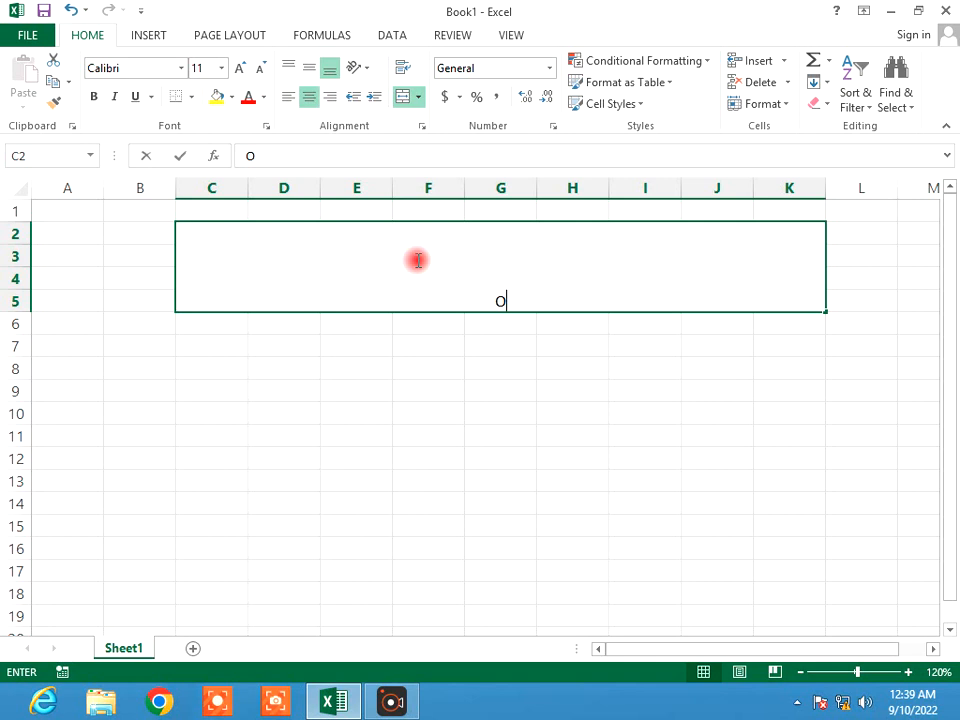
type("ver Tim")
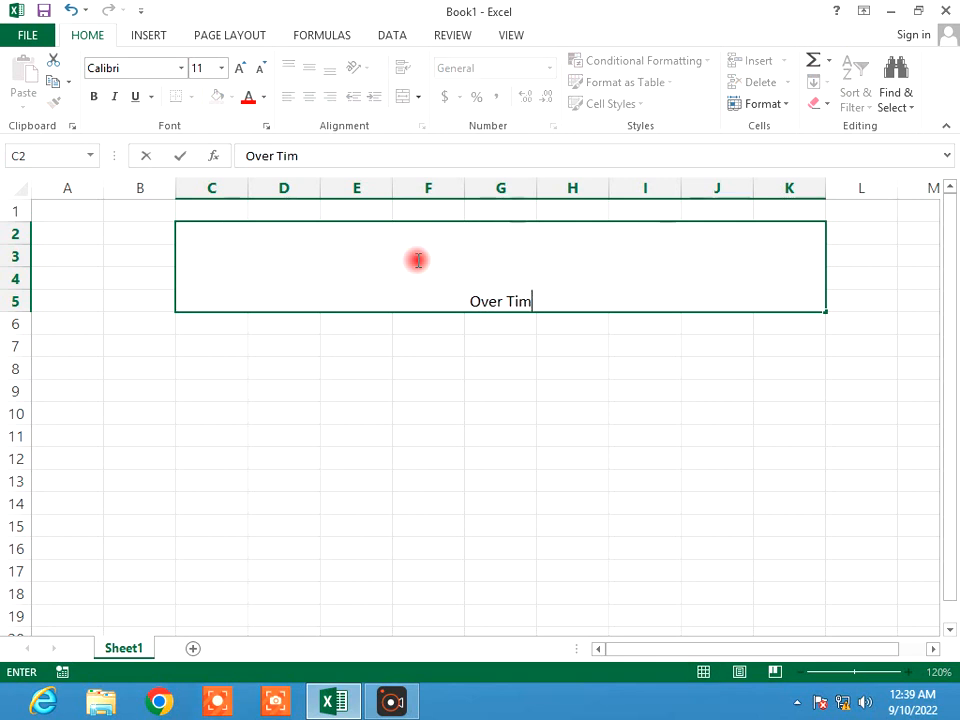
type("e Shhet")
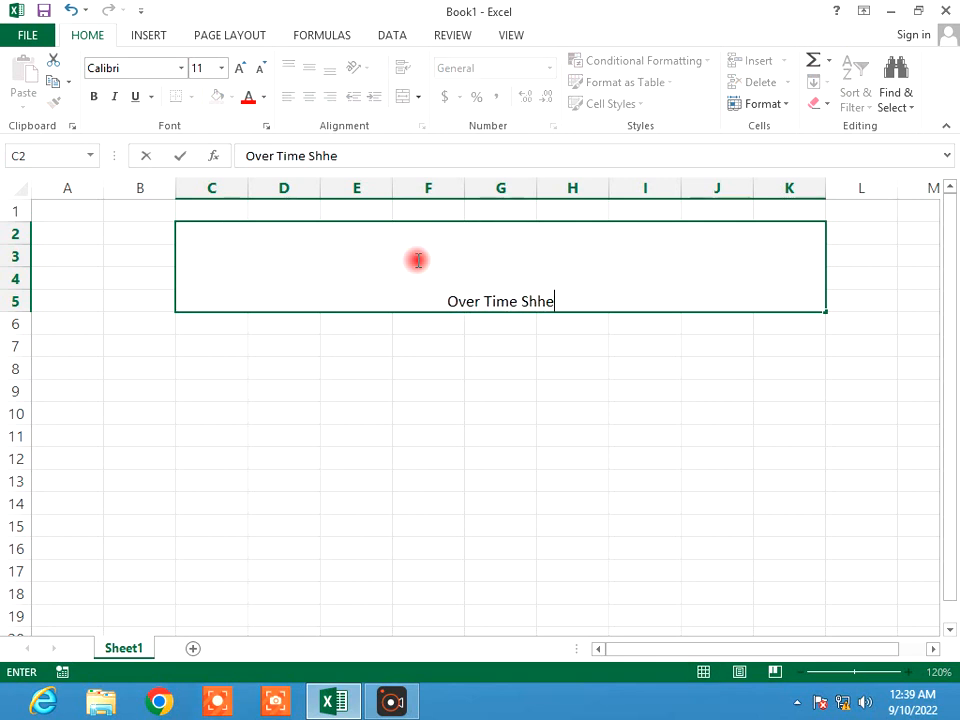
key("BackSpace")
key("BackSpace")
key("BackSpace")
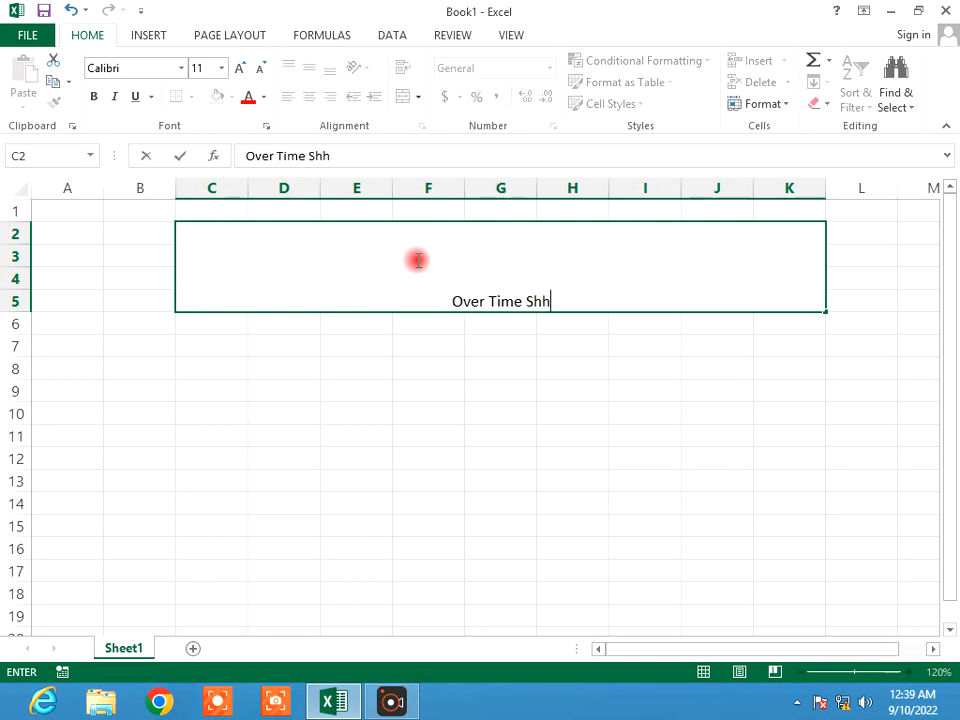
type("eet")
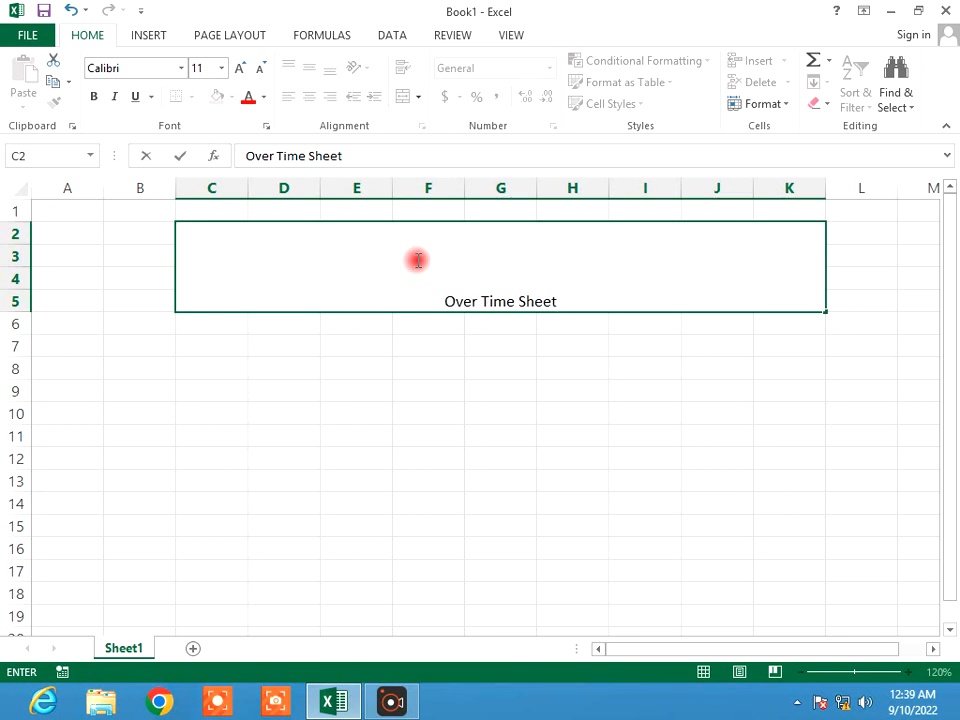
left_click(421, 340)
Middle-align the title vertically and set its font to Adobe Gothic Std B at size 18.
left_click(449, 289)
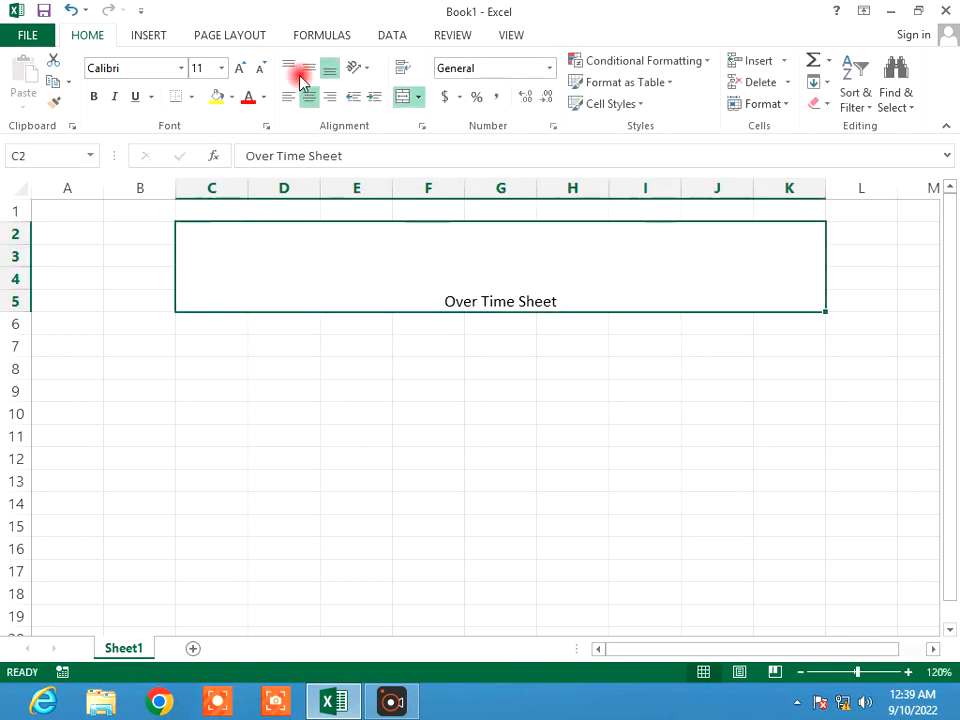
left_click(309, 68)
left_click(243, 72)
left_click(243, 72)
left_click(243, 72)
left_click(243, 72)
left_click(181, 68)
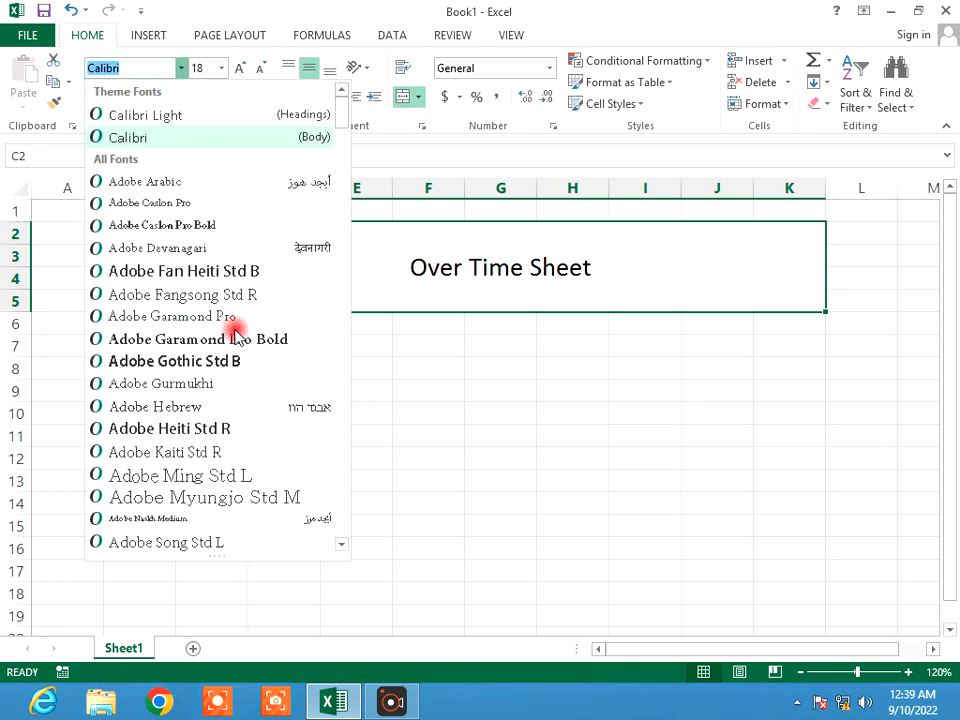
left_click(236, 366)
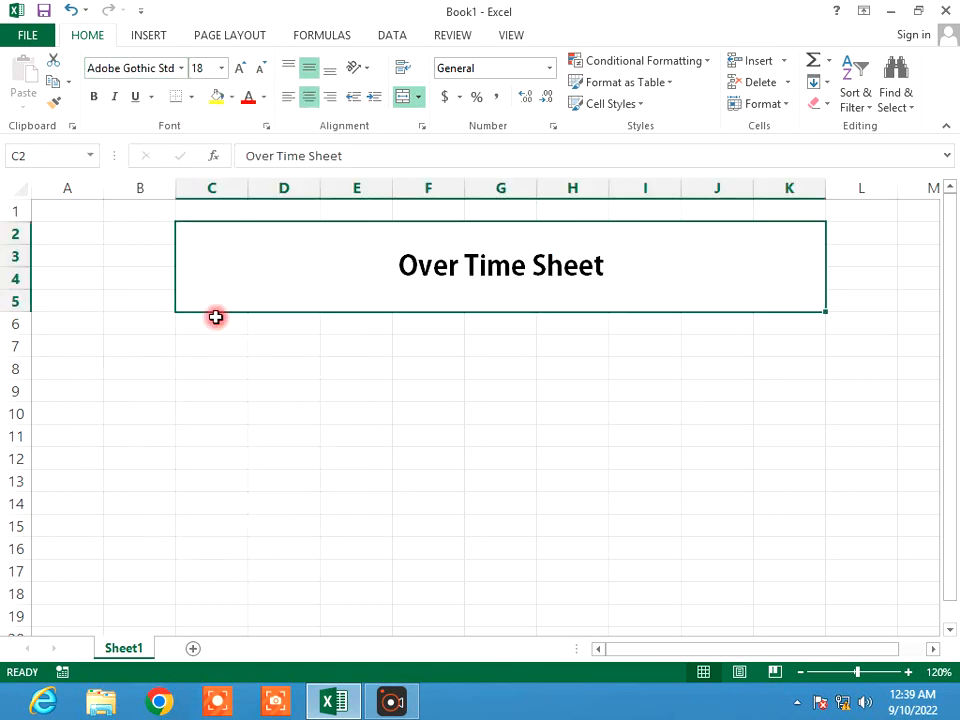
Apply a double underline to the title and a thick box border around its merged cell.
left_click(150, 97)
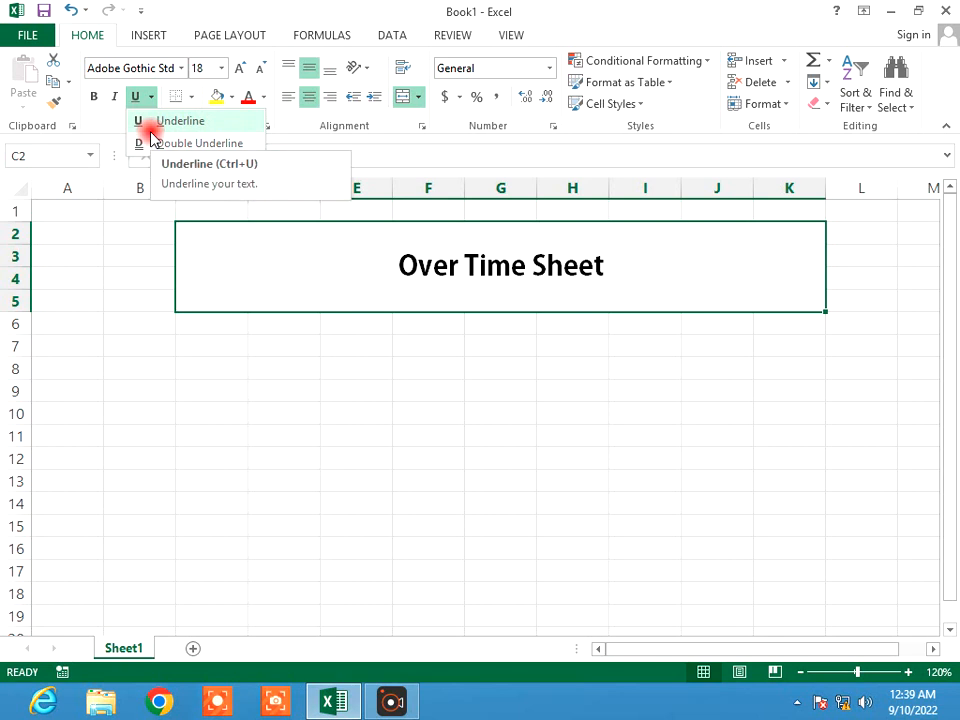
left_click(212, 146)
left_click(116, 686)
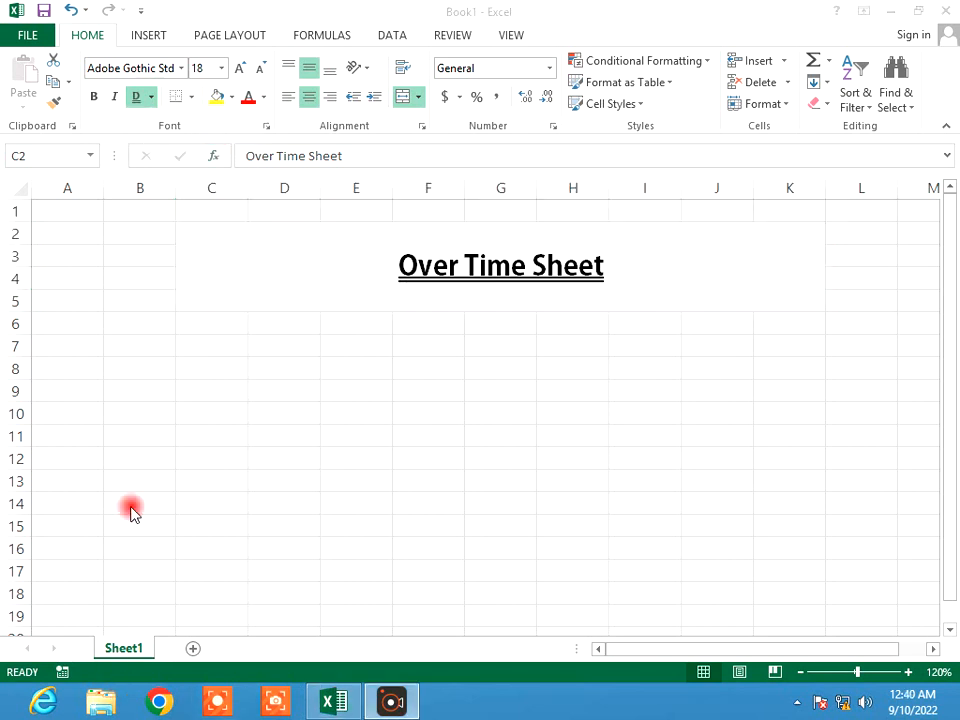
left_click(93, 97)
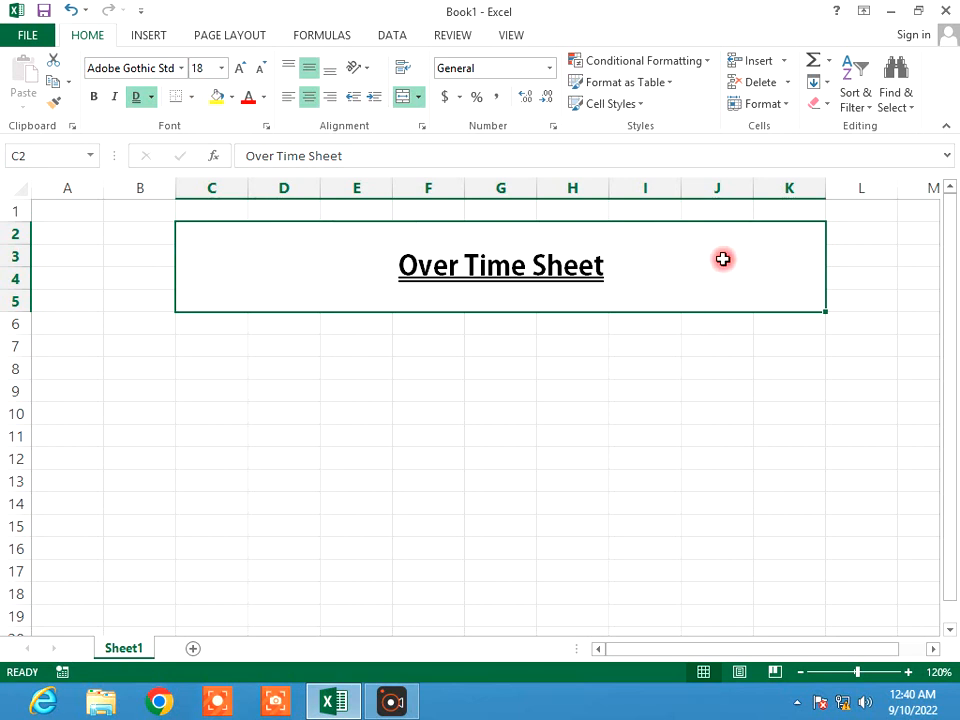
left_click(189, 99)
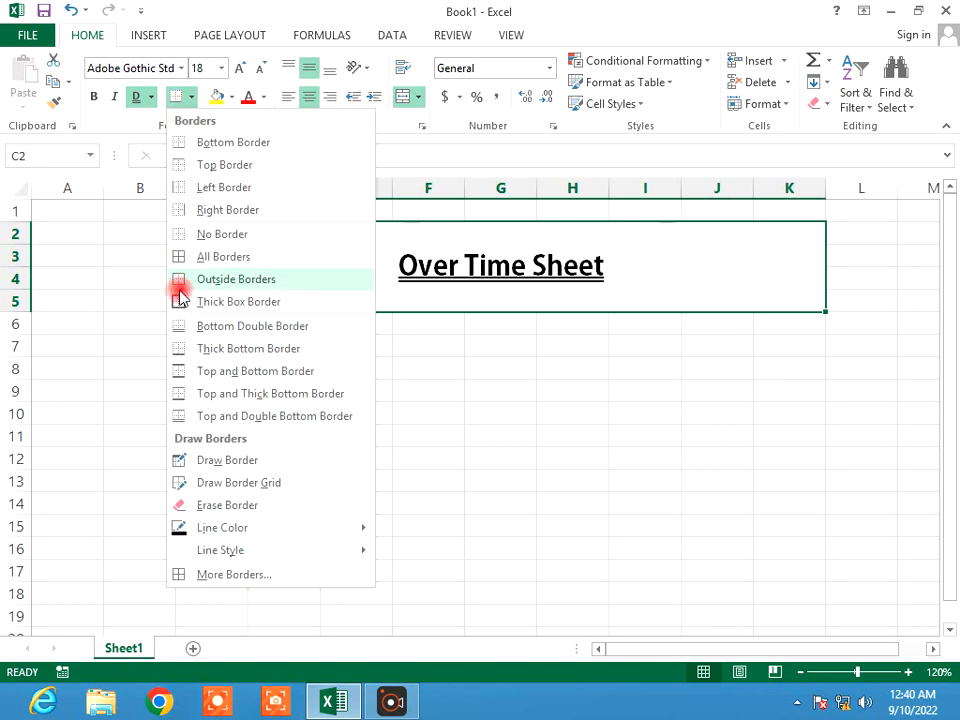
left_click(186, 305)
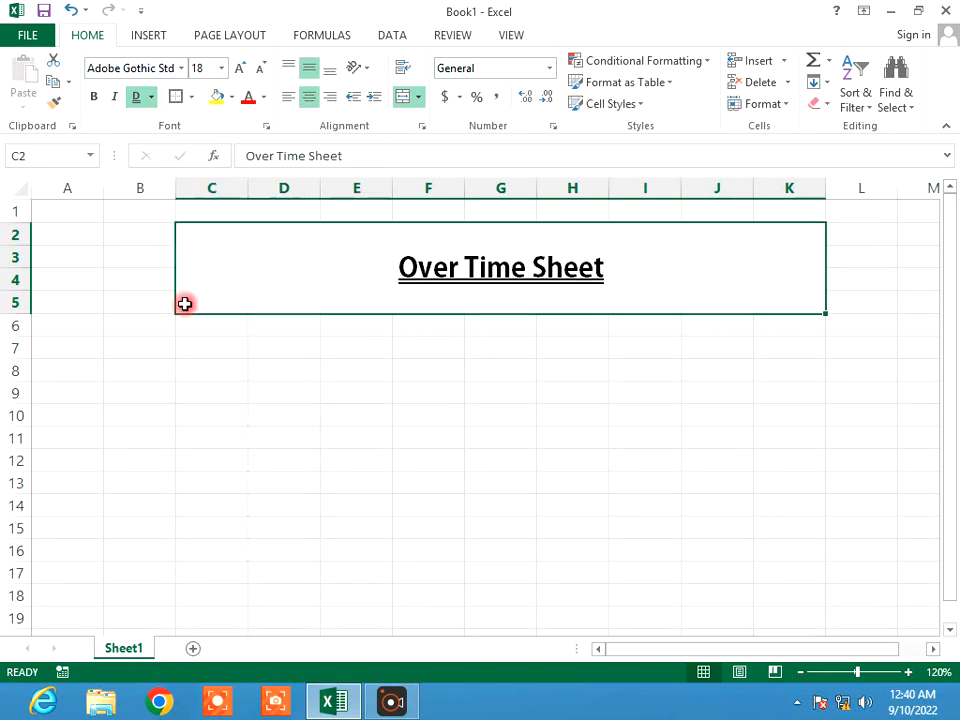
Enter the column headers "S no" in C7 and "Employes Name" in D7.
left_click(217, 351)
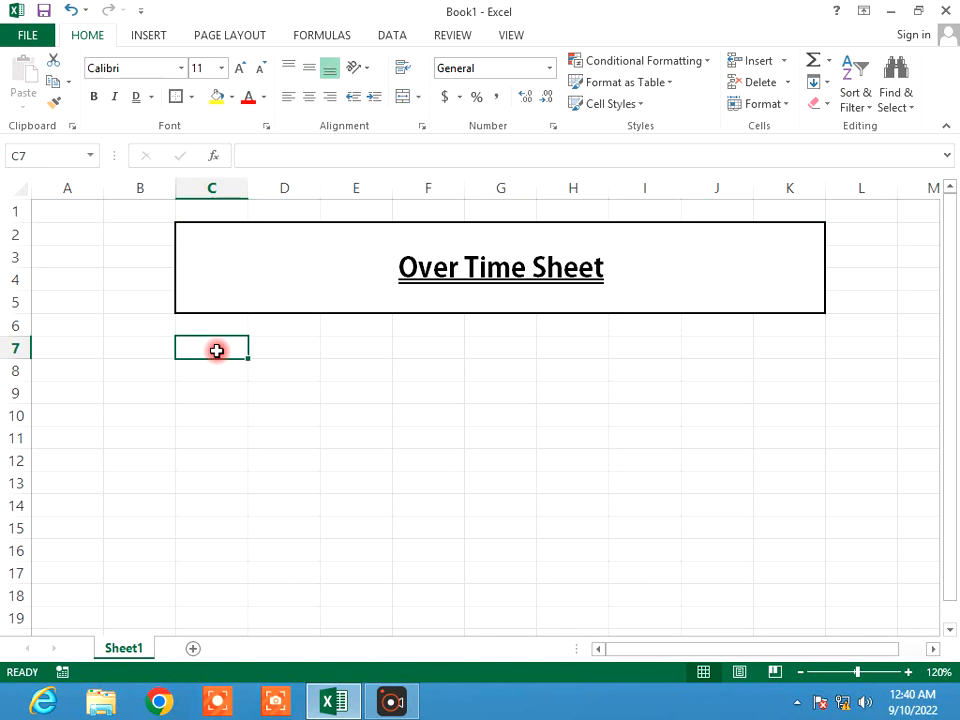
type("S no")
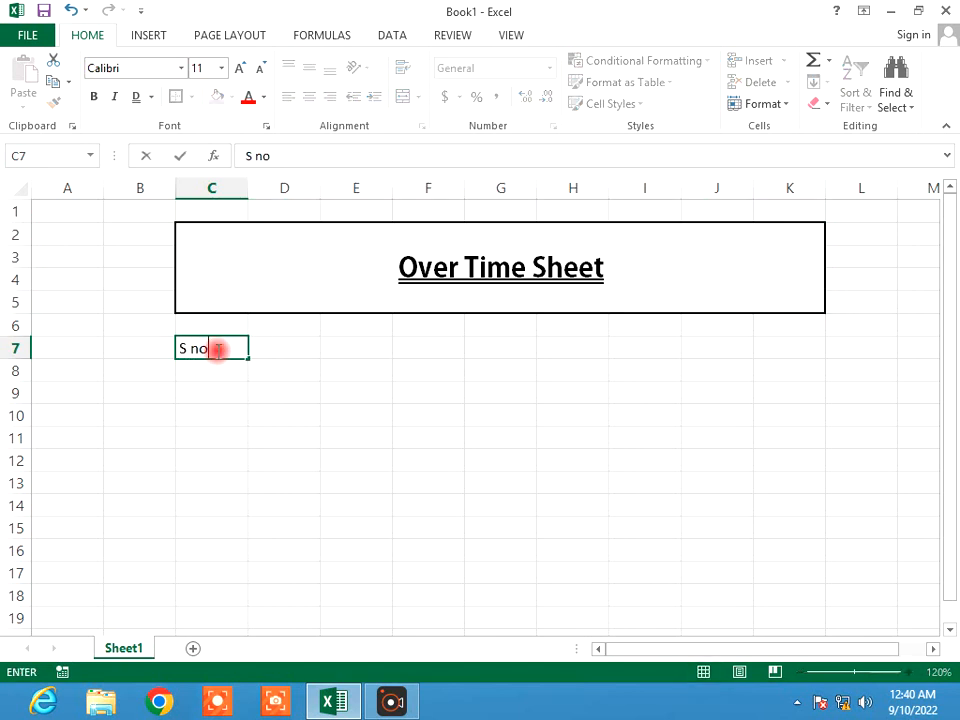
key("Tab")
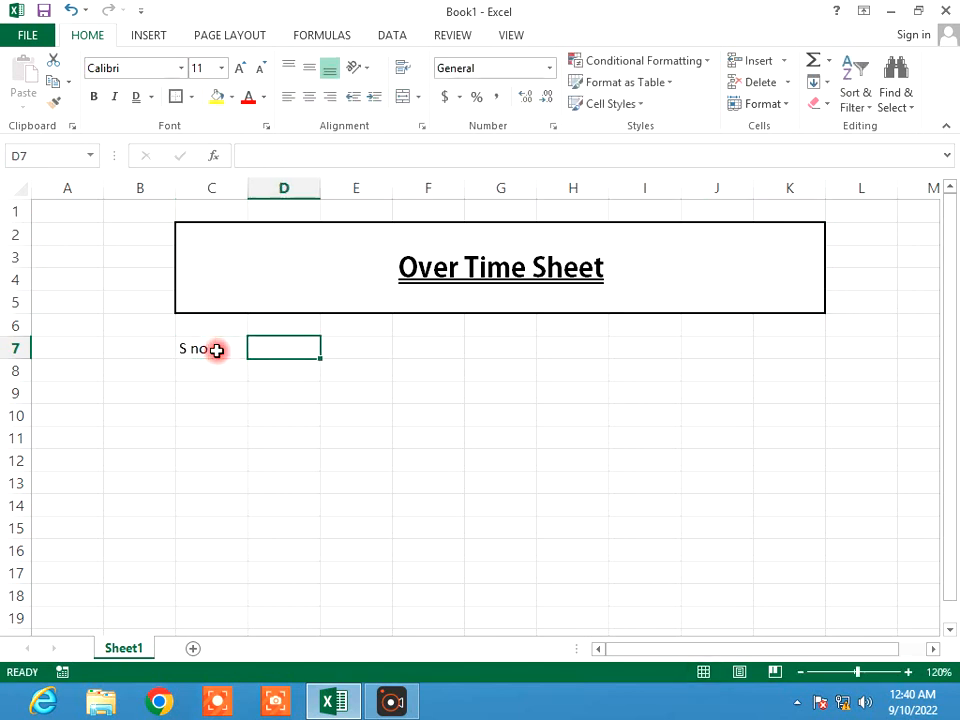
type("E")
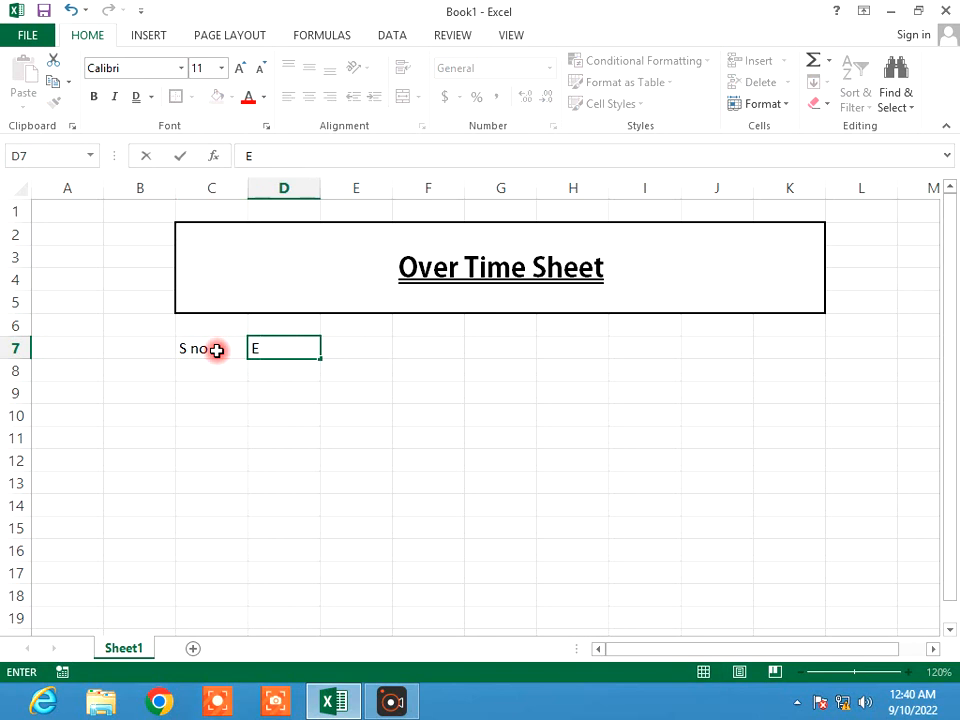
type("mployes")
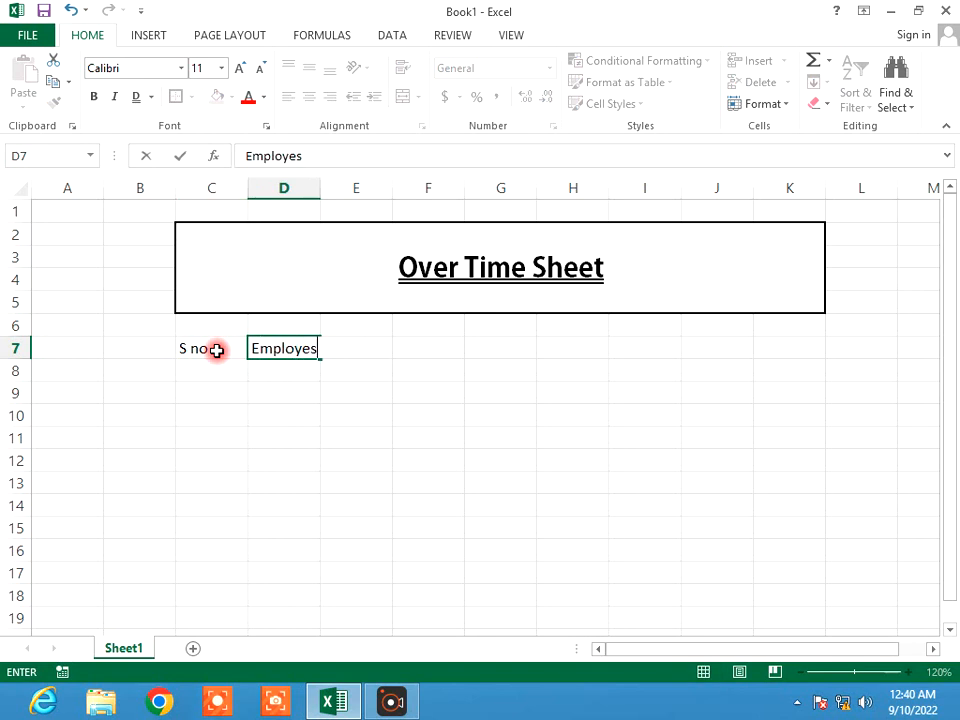
type(" Name")
key("ctrl+Return")
key("Tab")
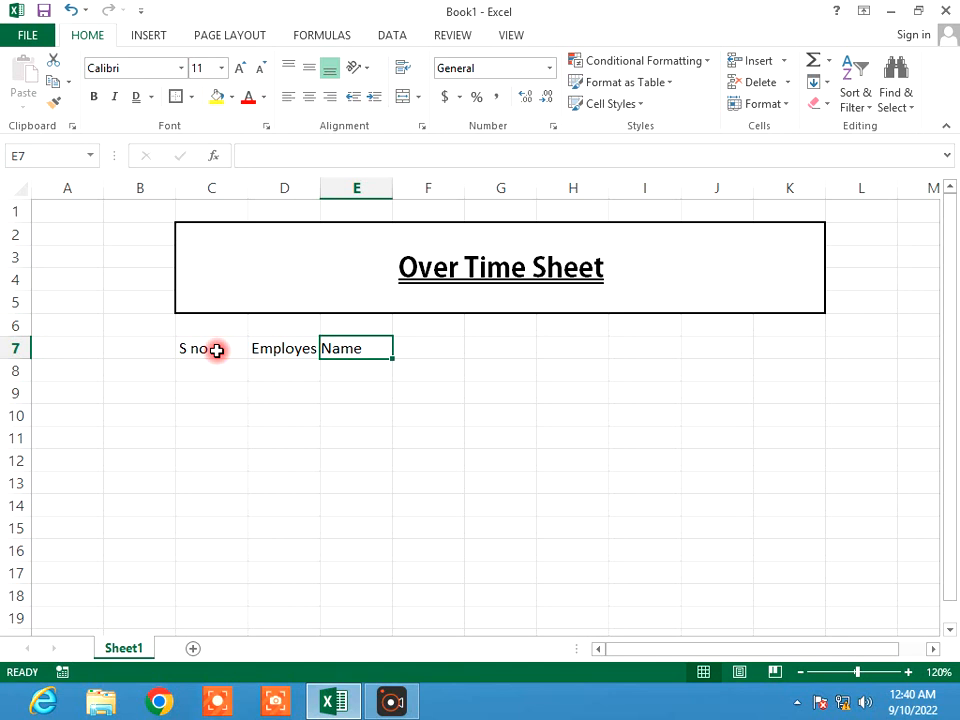
Enter the column headers "Basic Salary" in E7 and "Designation" in F7.
type("Basi")
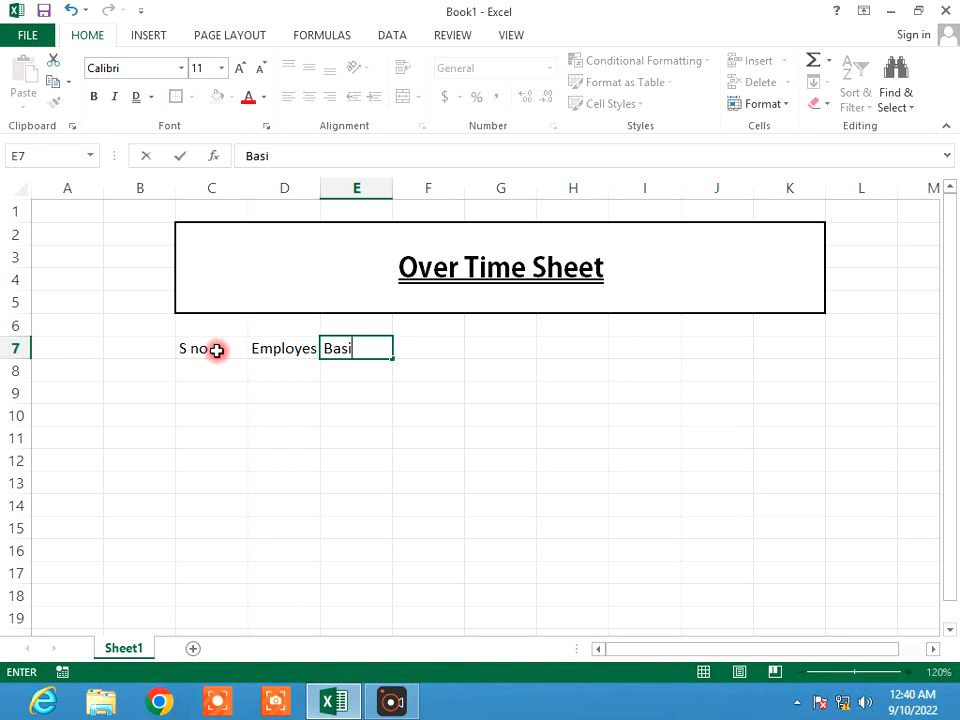
type("c Salary")
key("Tab")
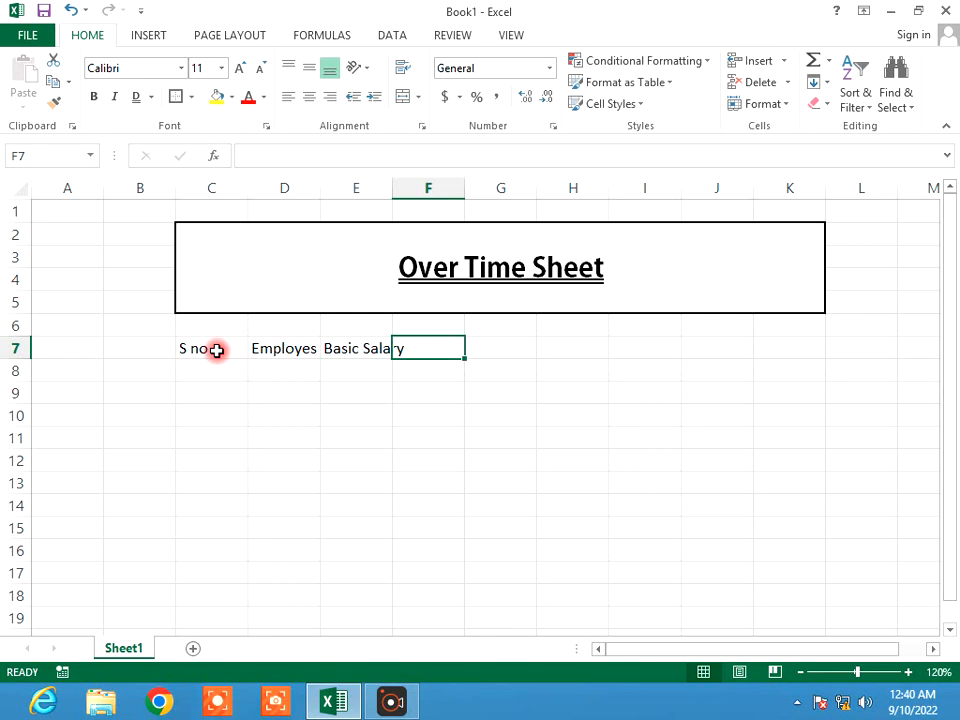
type("O")
key("BackSpace")
type("Des")
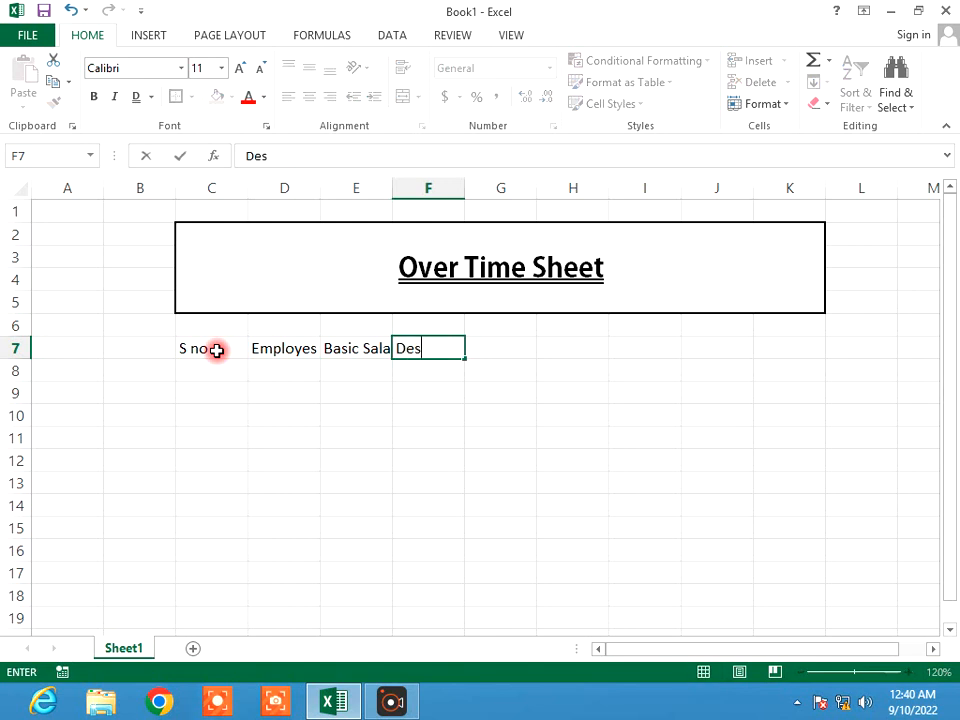
type("ignation")
key("Tab")
Enter the column headers "Per Day" in G7 and "Per houre" in H7.
type("Per")
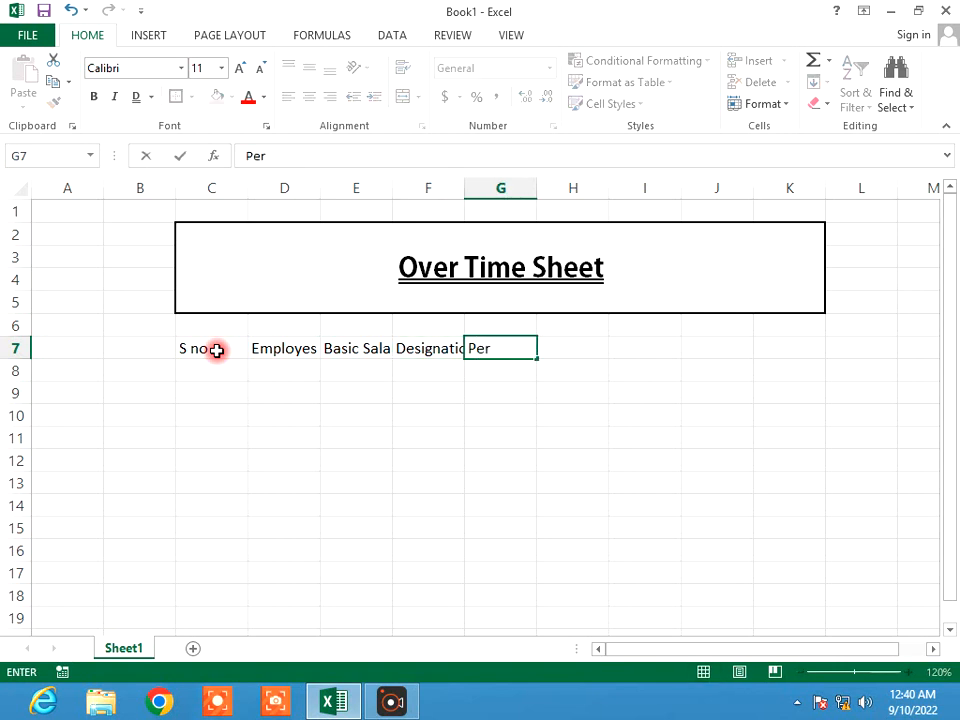
type(" Day")
key("Tab")
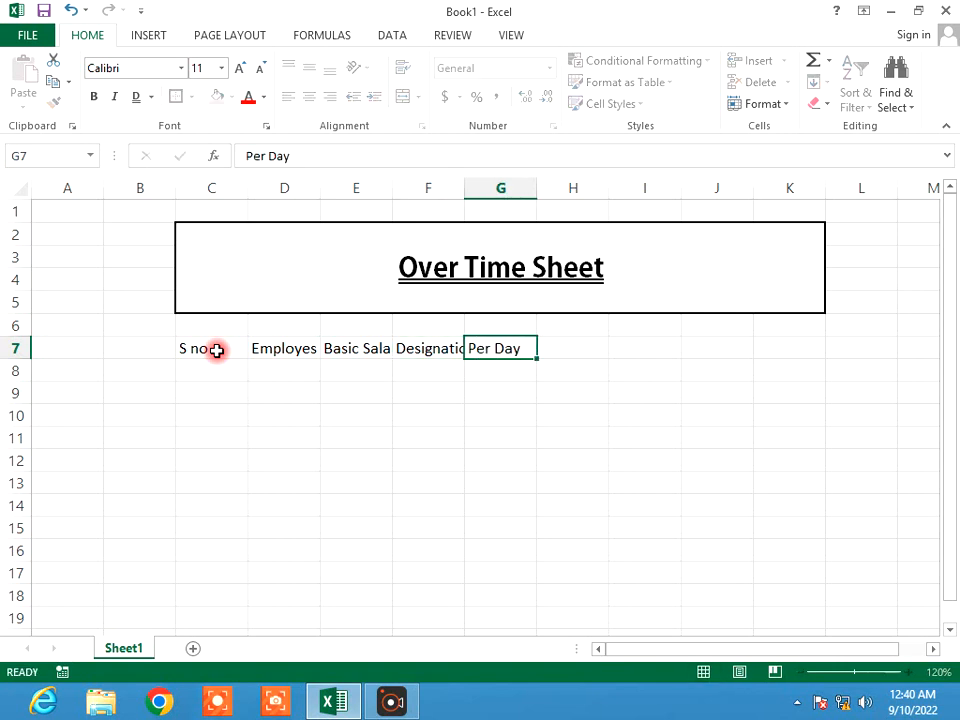
type("Per ")
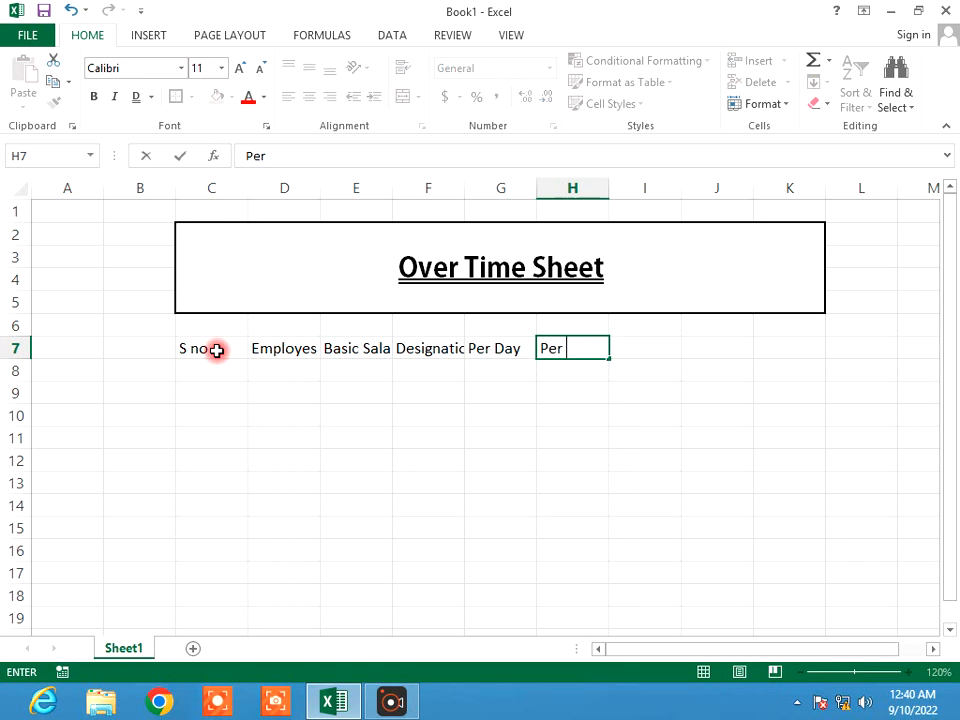
type("houre")
key("Tab")
Enter the column headers "Over time" in I7 and "Over time salary" in J7.
type("Over time")
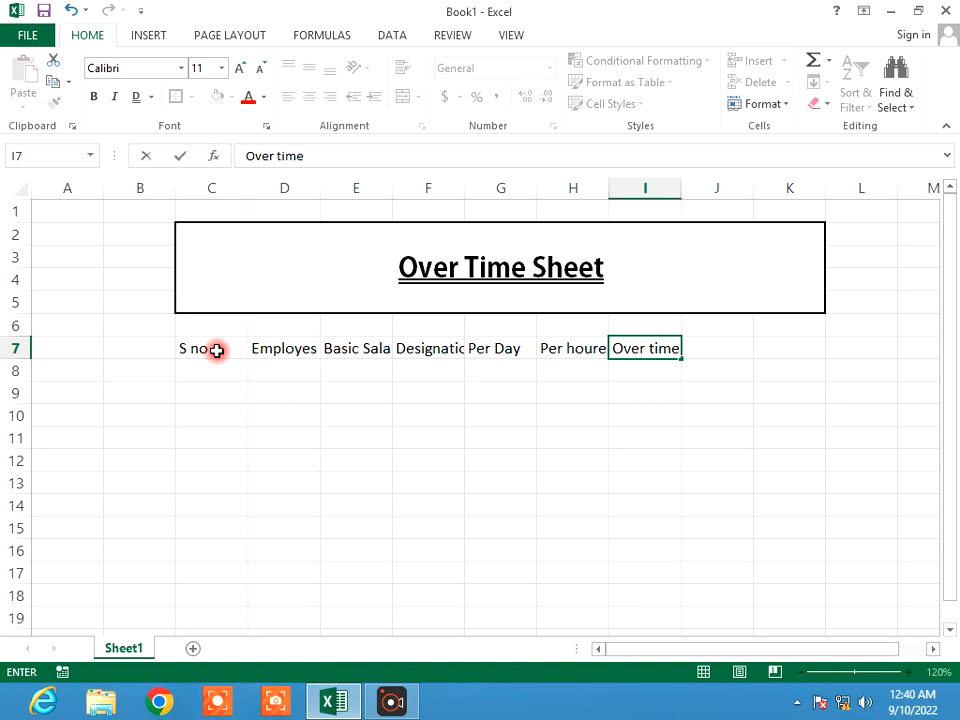
key("Tab")
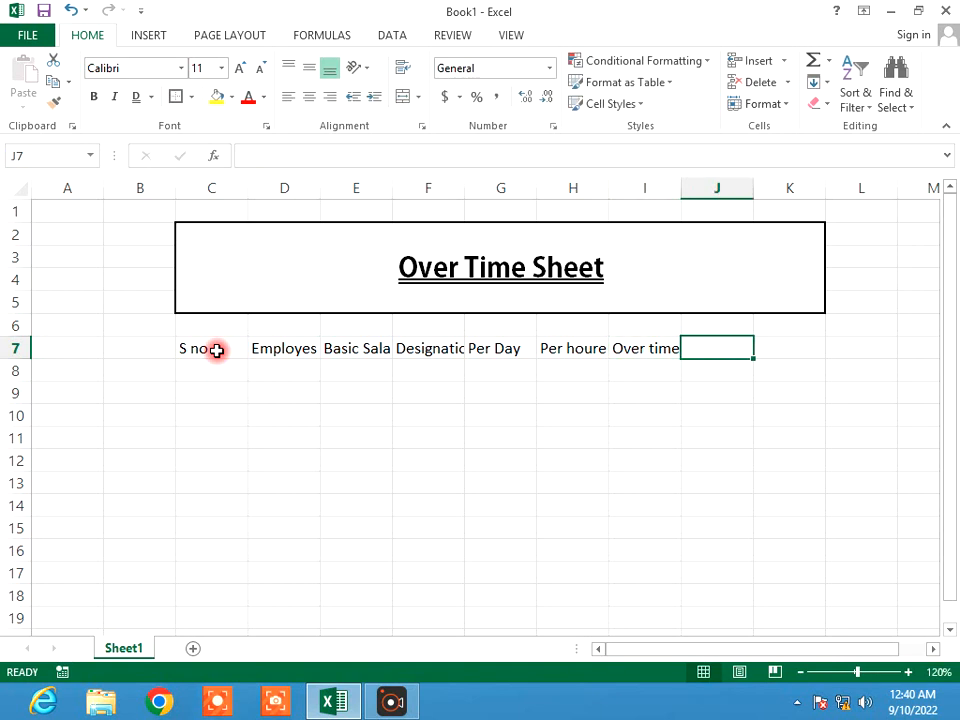
type("Over t")
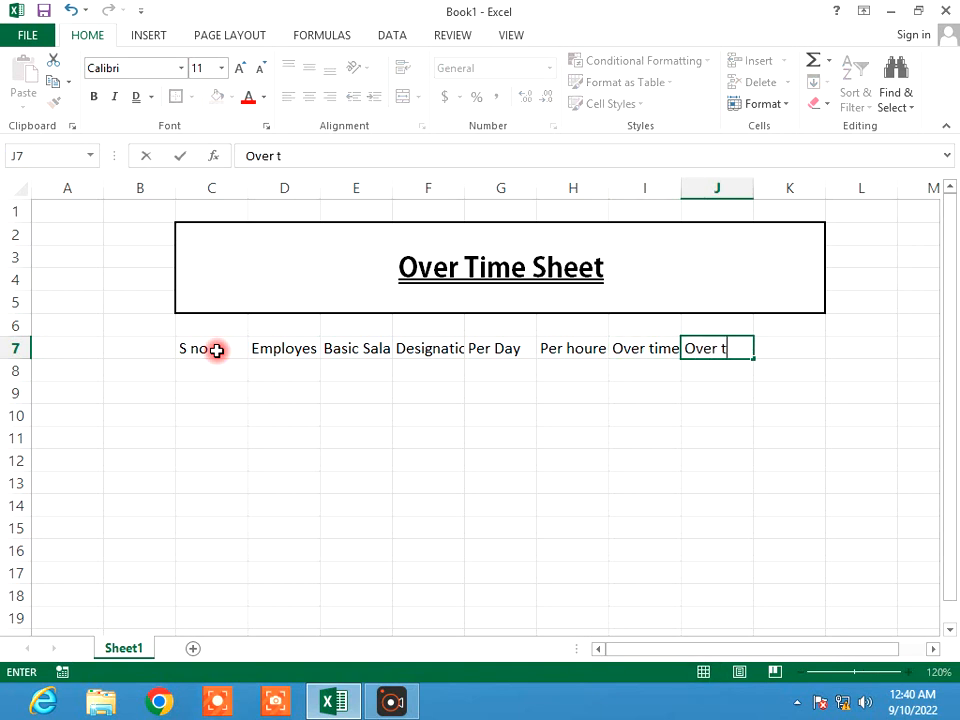
type("ime salary")
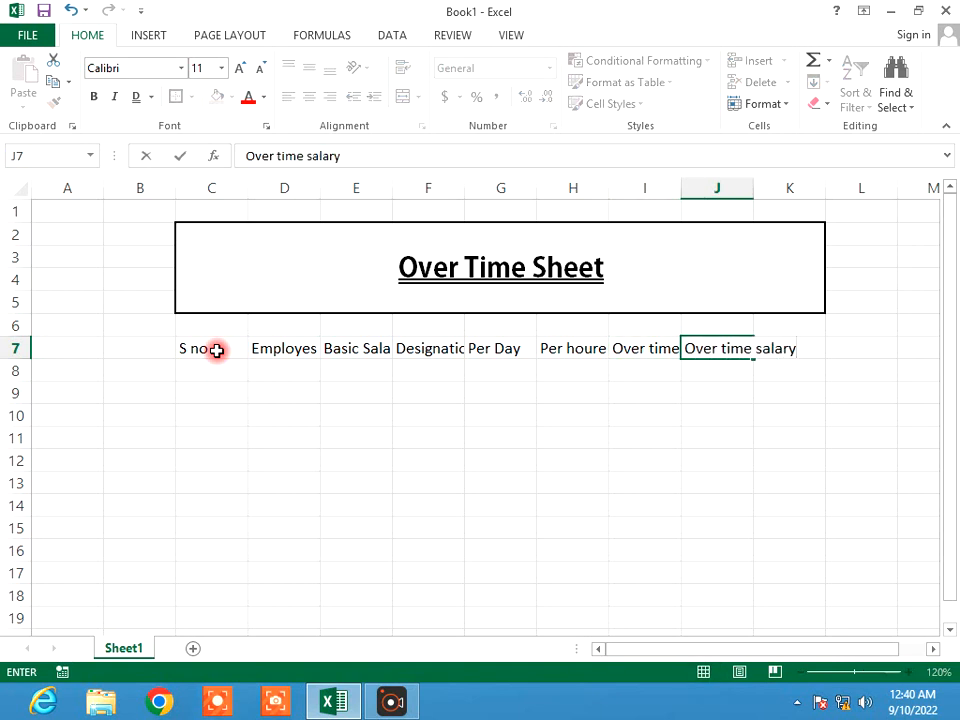
key("Tab")
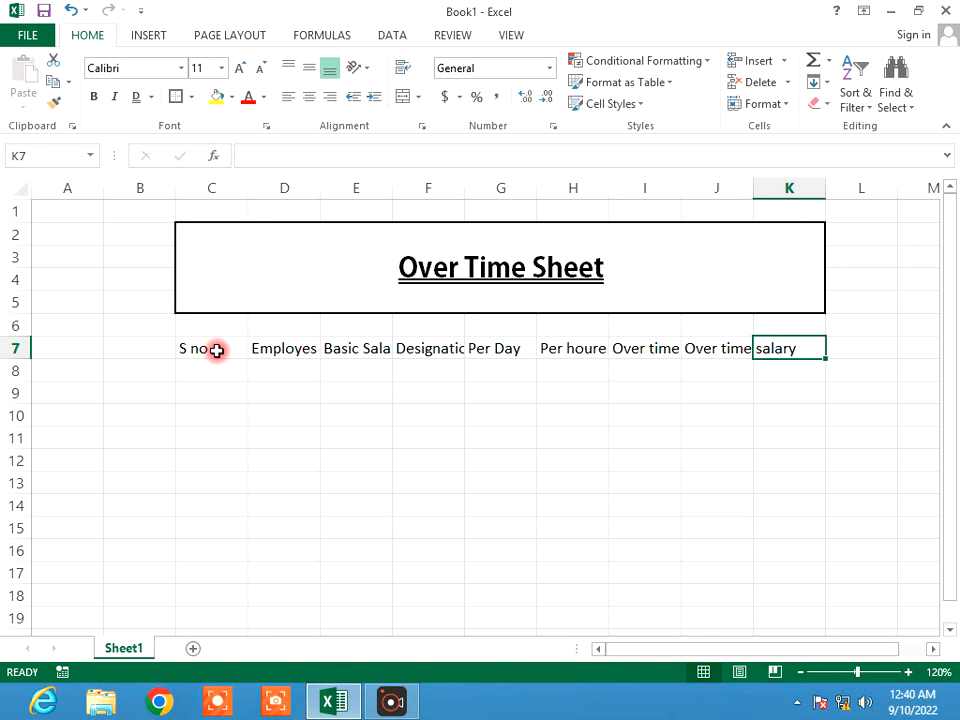
Enter the column header "Gross Salary" in K7.
type("Gro")
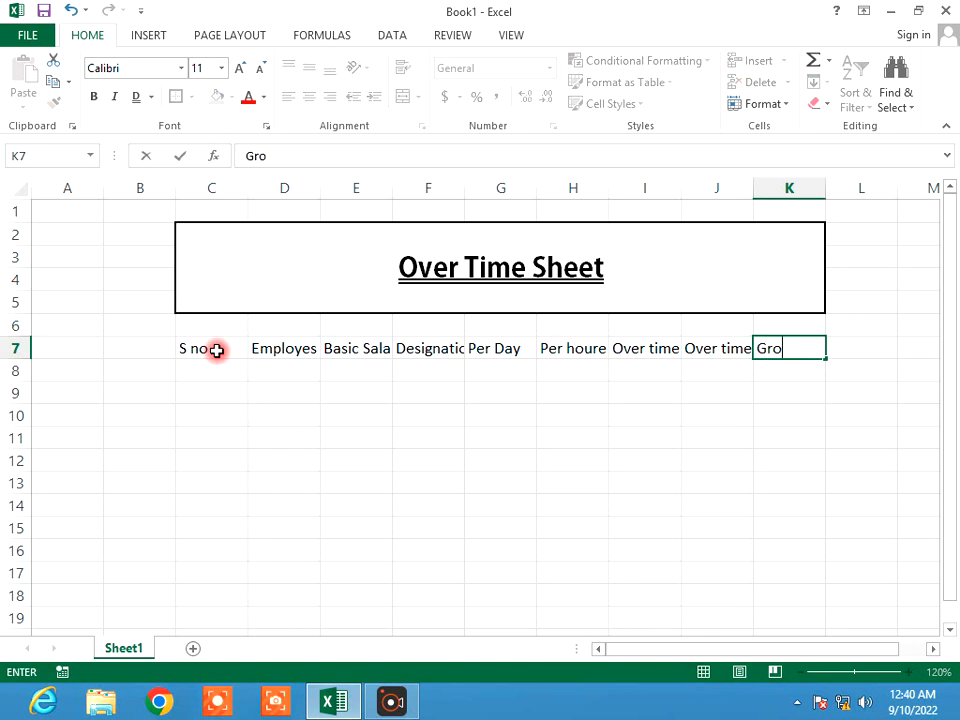
type("ss Salary")
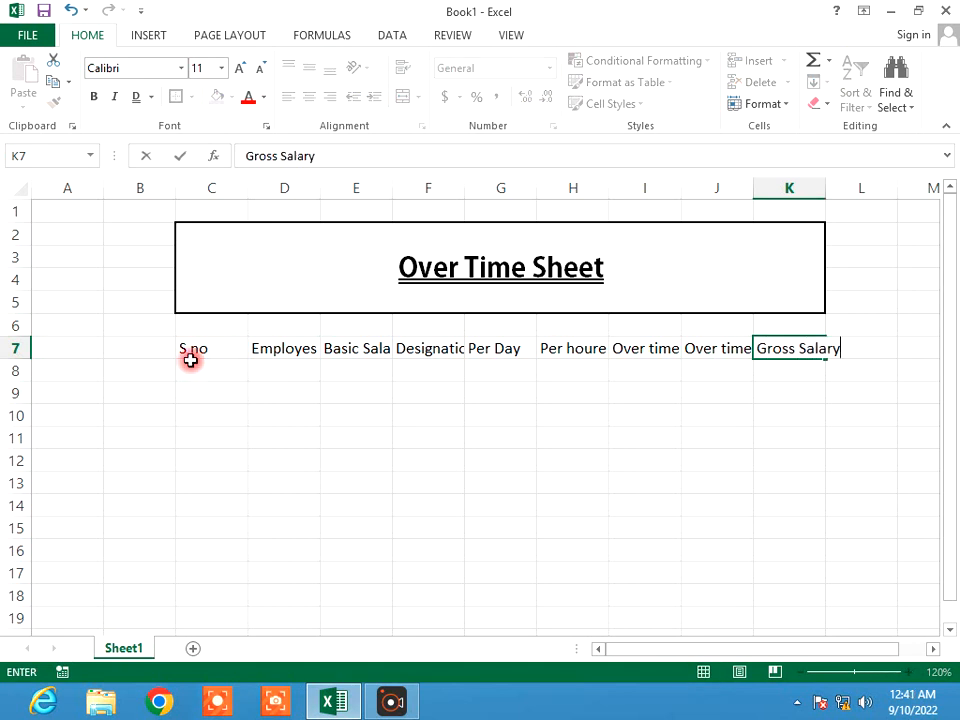
left_click(270, 435)
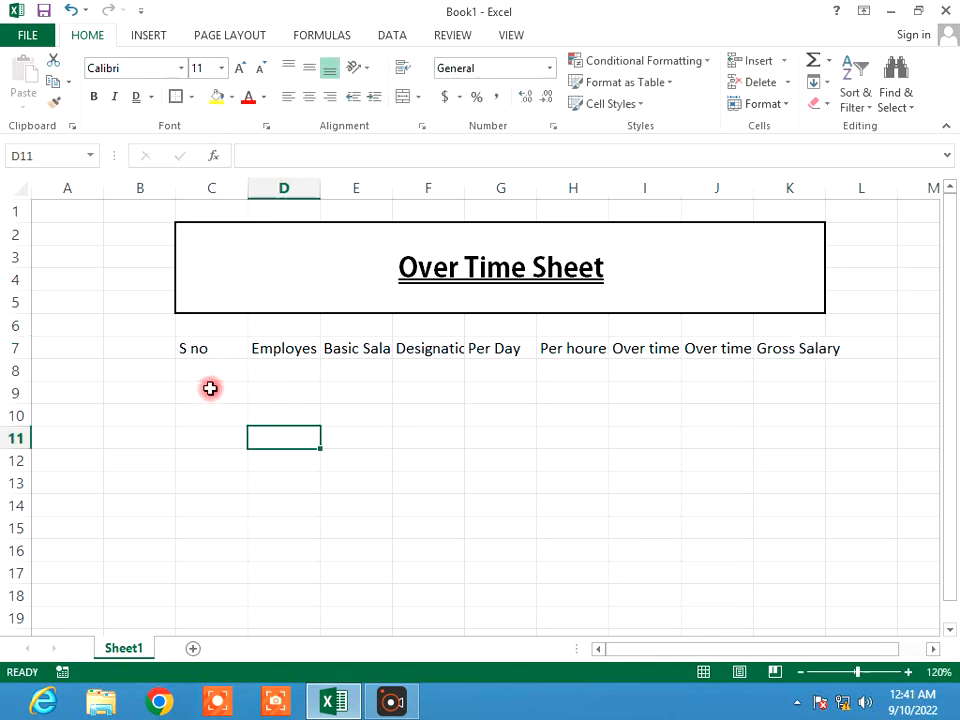
AutoFit the widths of columns C to K to the header texts in C7:K7.
left_click_drag(214, 349, 768, 350)
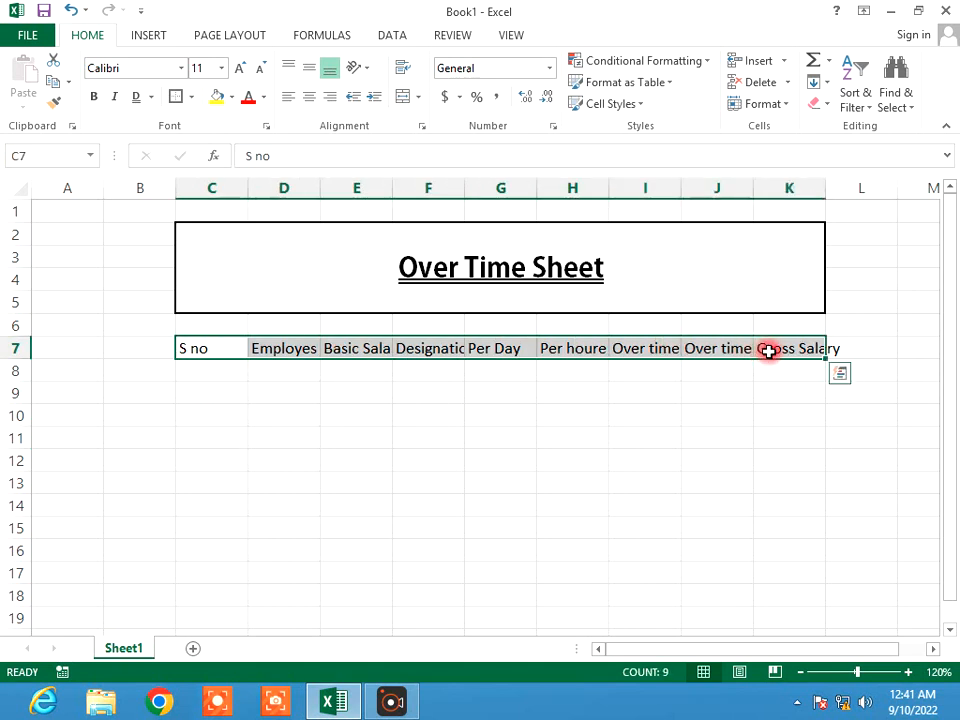
key("alt")
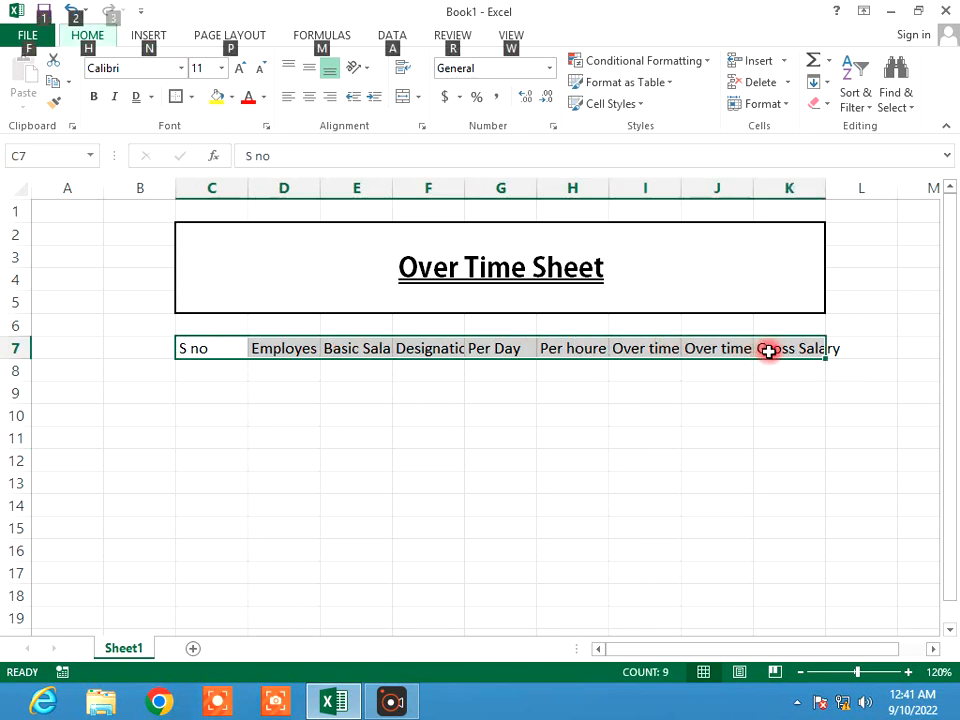
key("o")
key("c")
key("a")
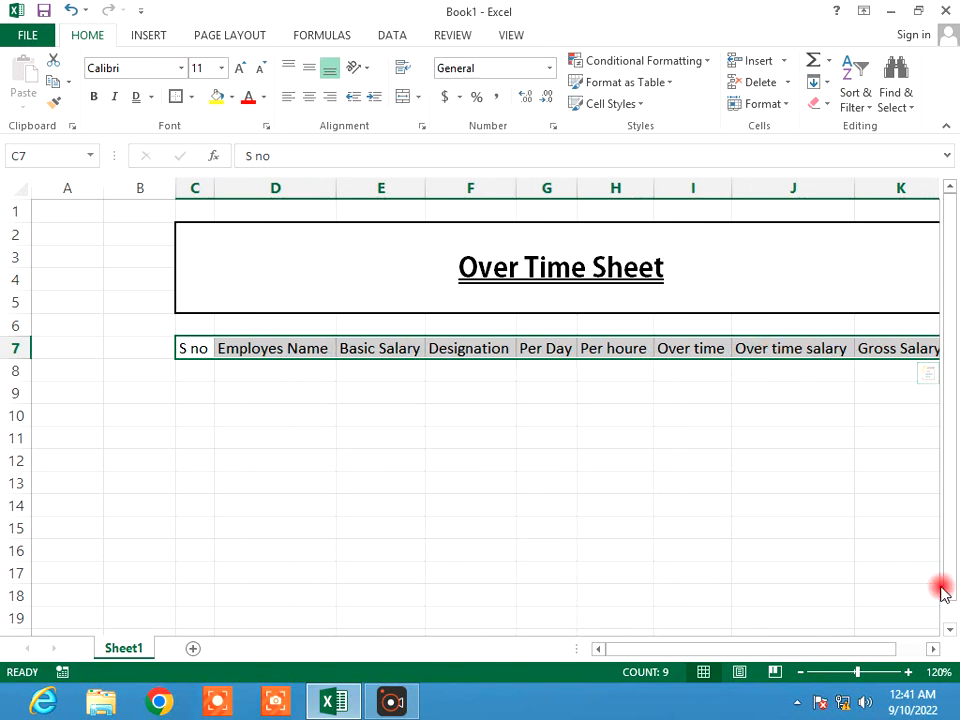
left_click(933, 648)
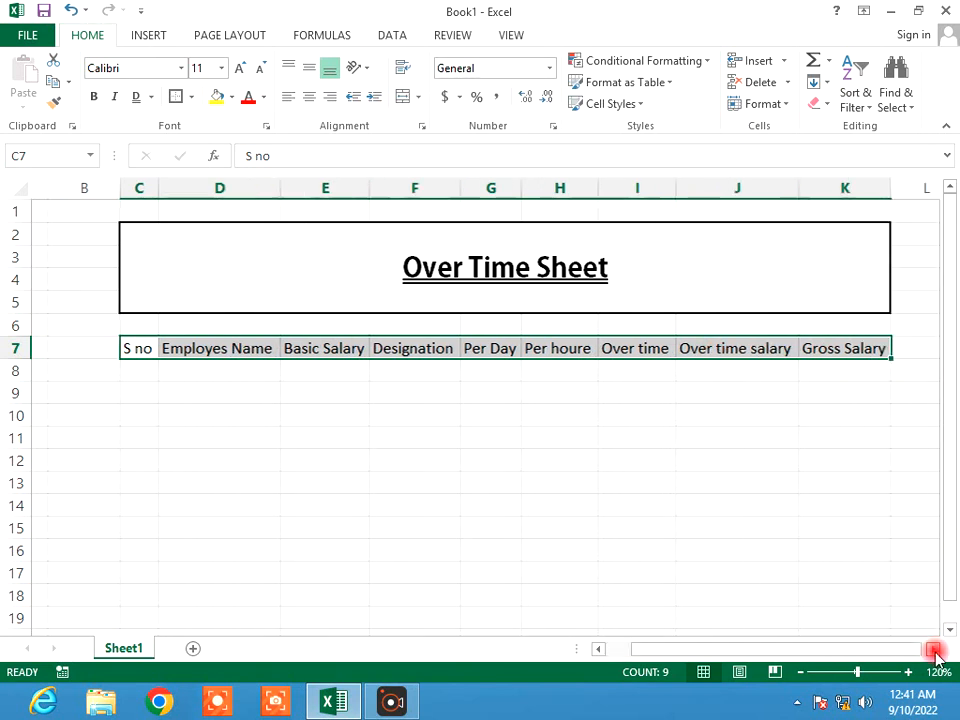
Enter serial number 1 in C8 and fill it down to C10 as a series.
left_click(122, 373)
type("1")
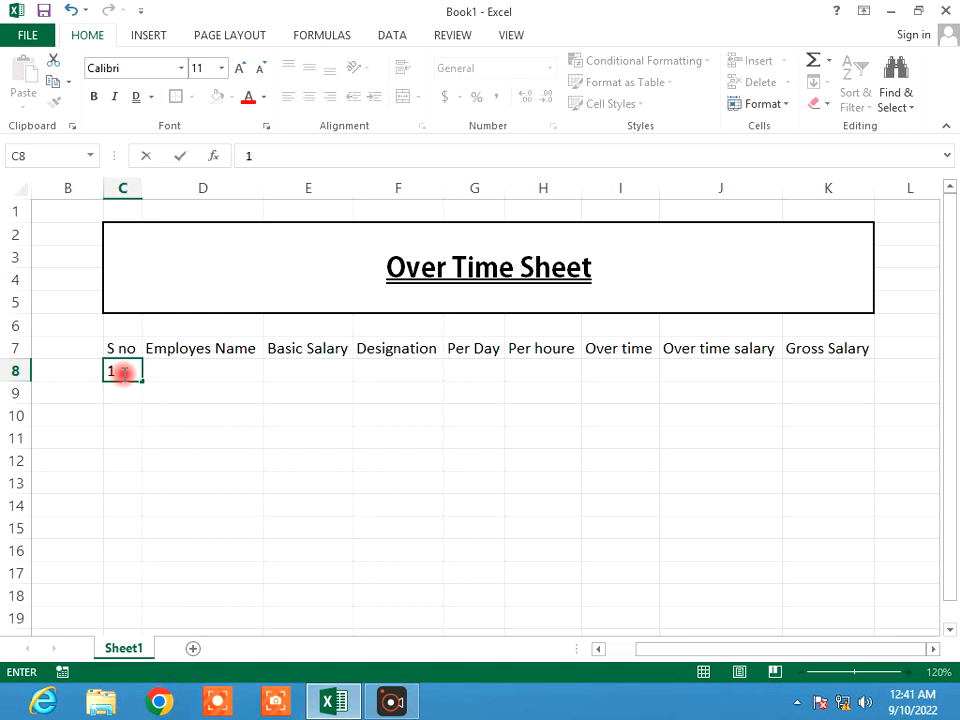
left_click(142, 383)
left_click_drag(142, 388, 141, 428)
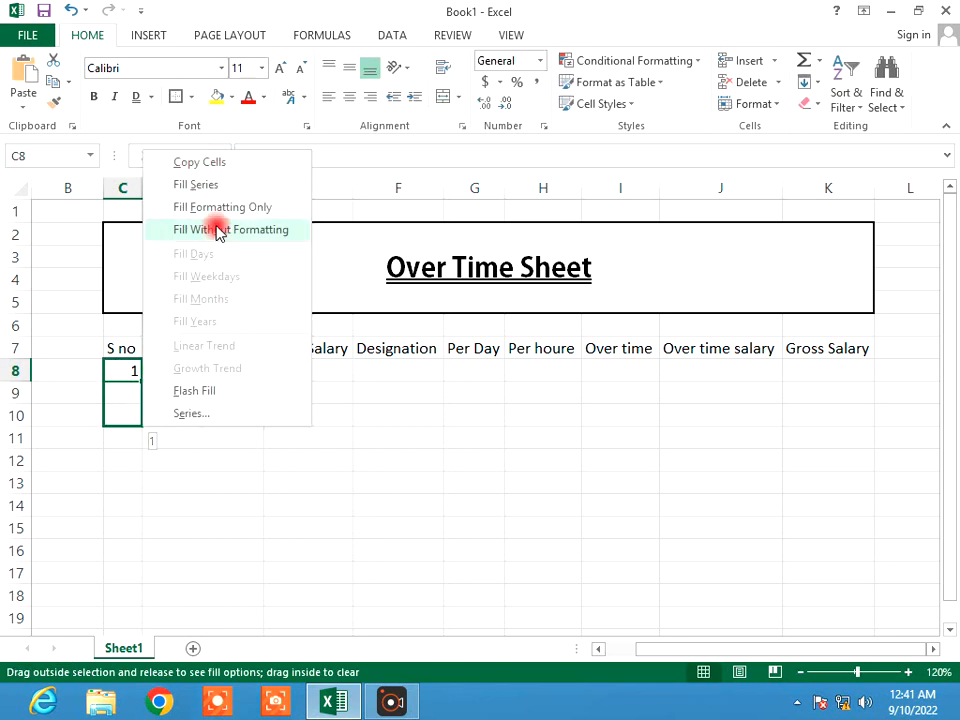
left_click(205, 184)
Enter the employee names "a", "b" and "c" in D8:D10.
left_click(214, 374)
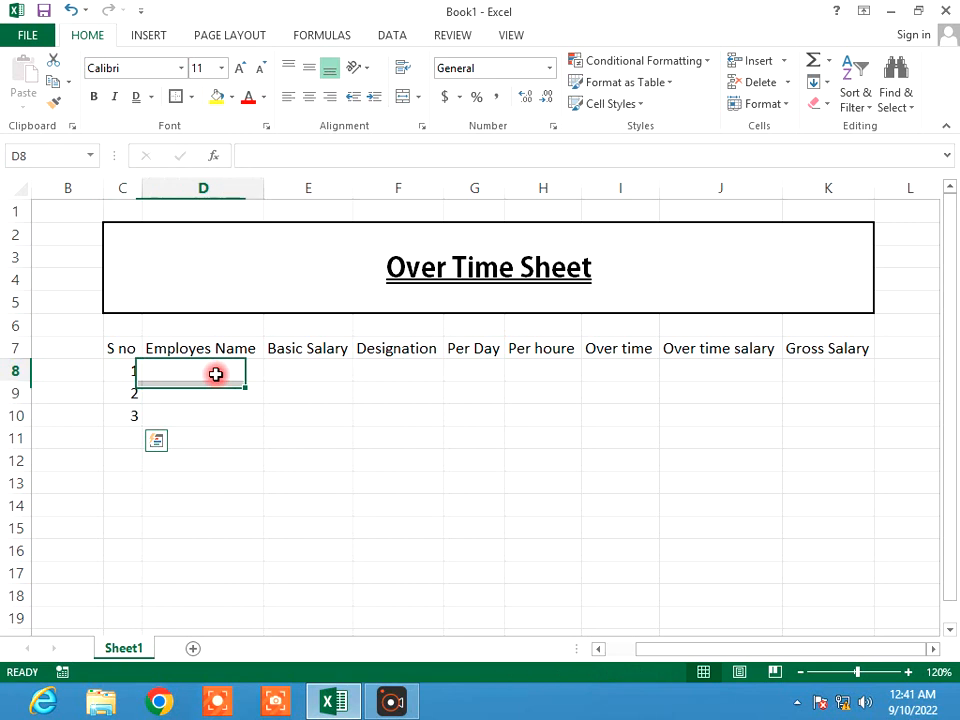
type("a")
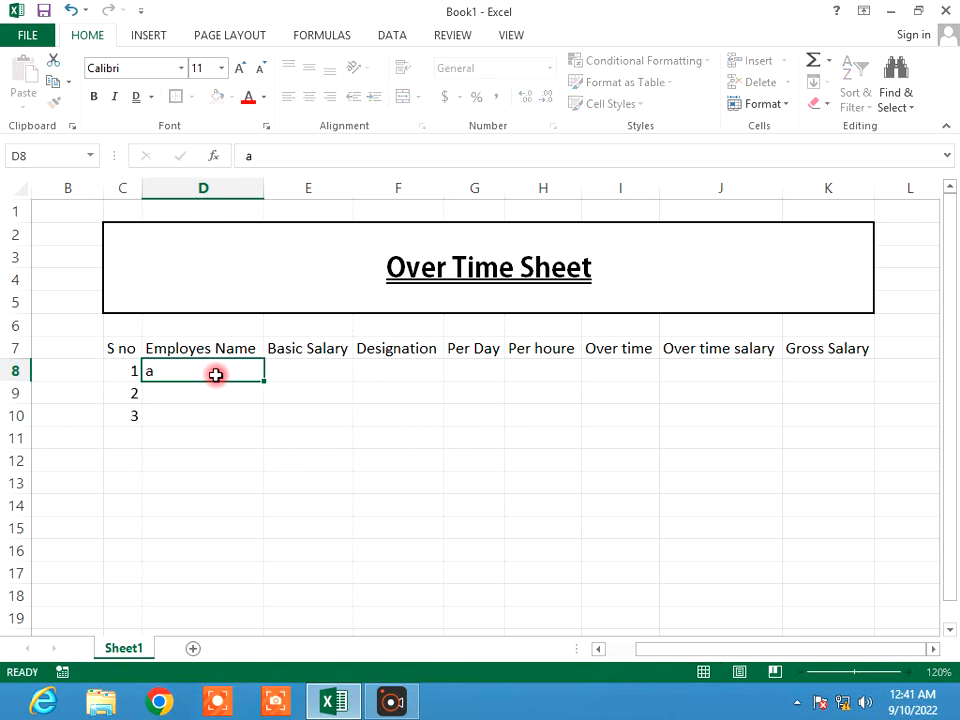
key("Return")
type("b")
key("Return")
type("c")
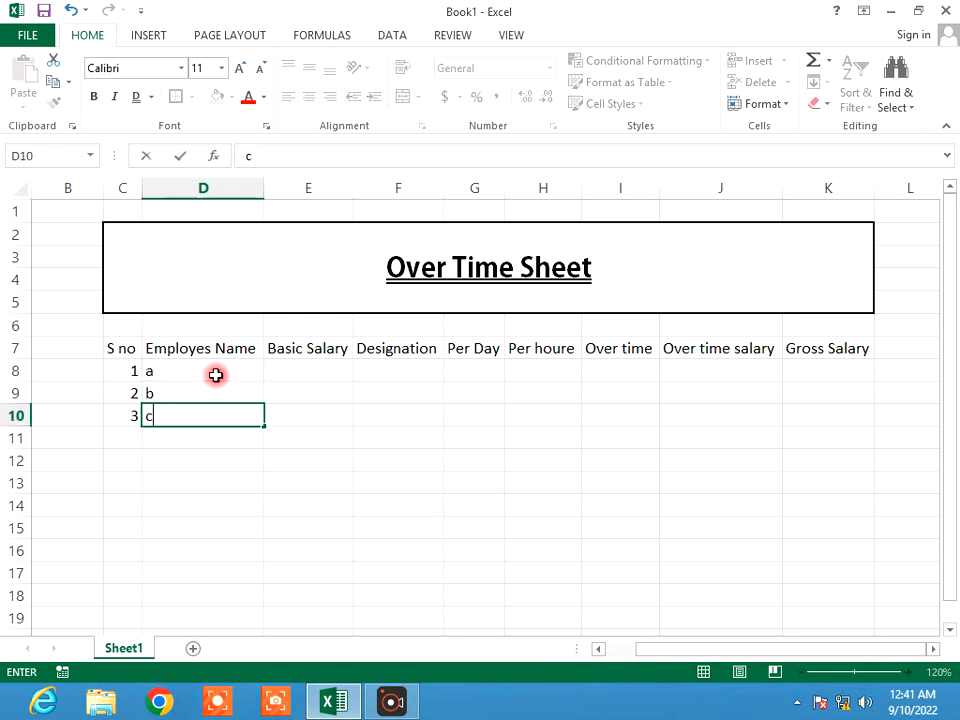
key("Right")
Enter the basic salaries 30000, 35000 and 50000 in E8:E10.
key("Up")
key("Up")
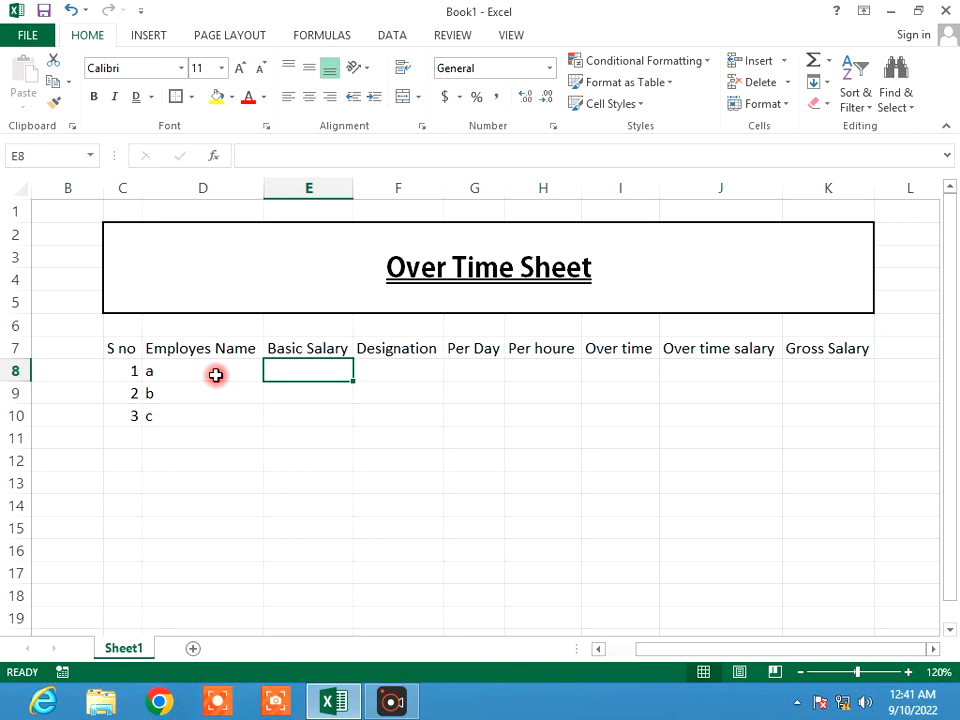
type("30000")
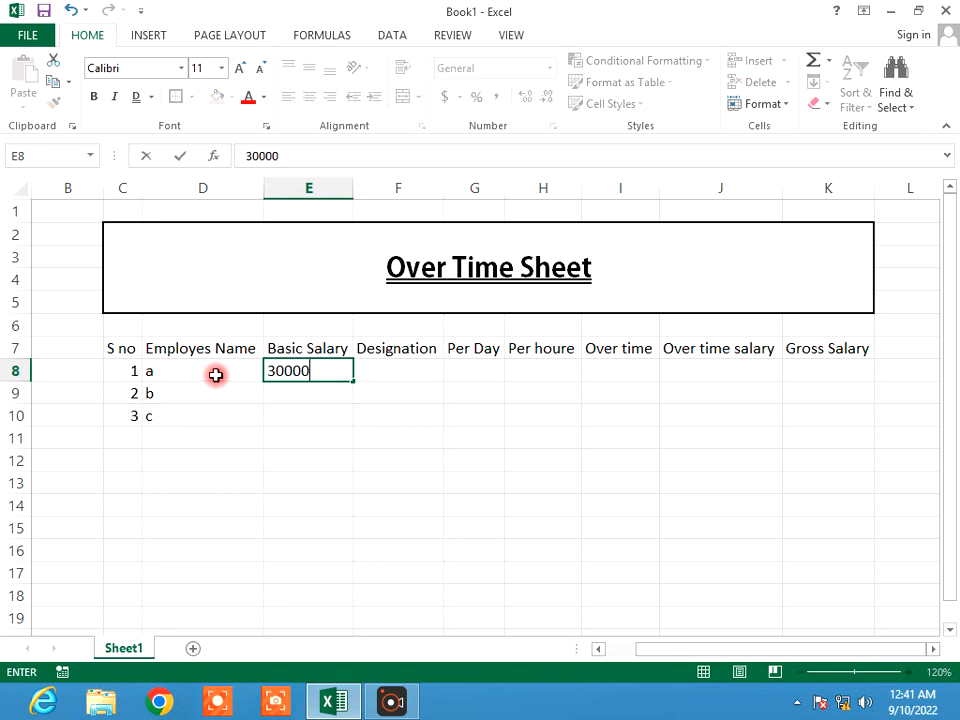
key("ctrl+Return")
key("Down")
type("35000")
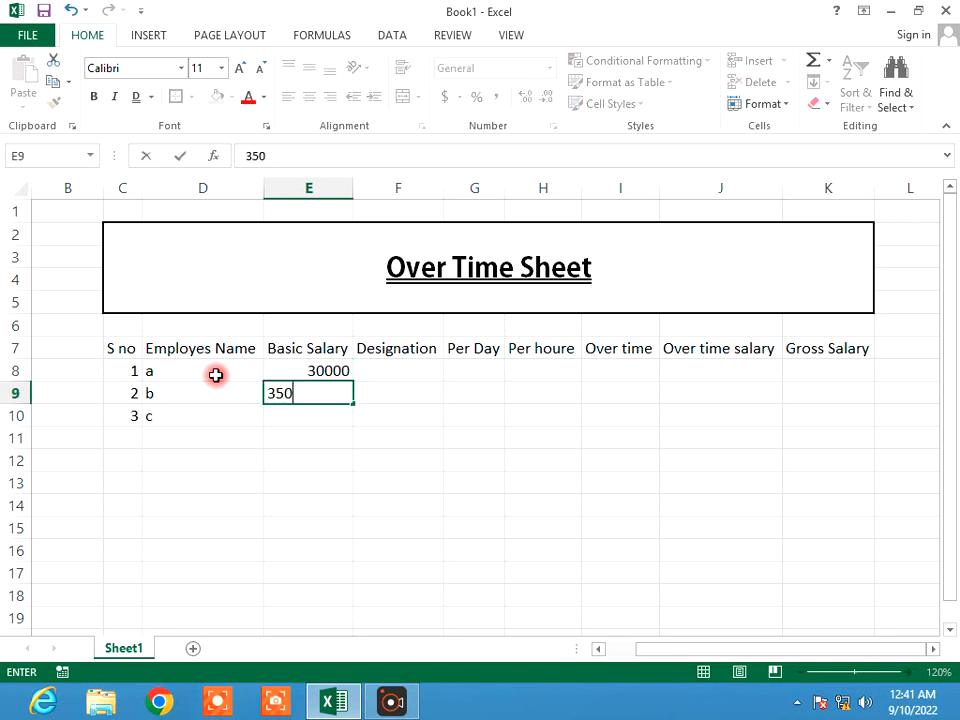
key("Return")
type("2")
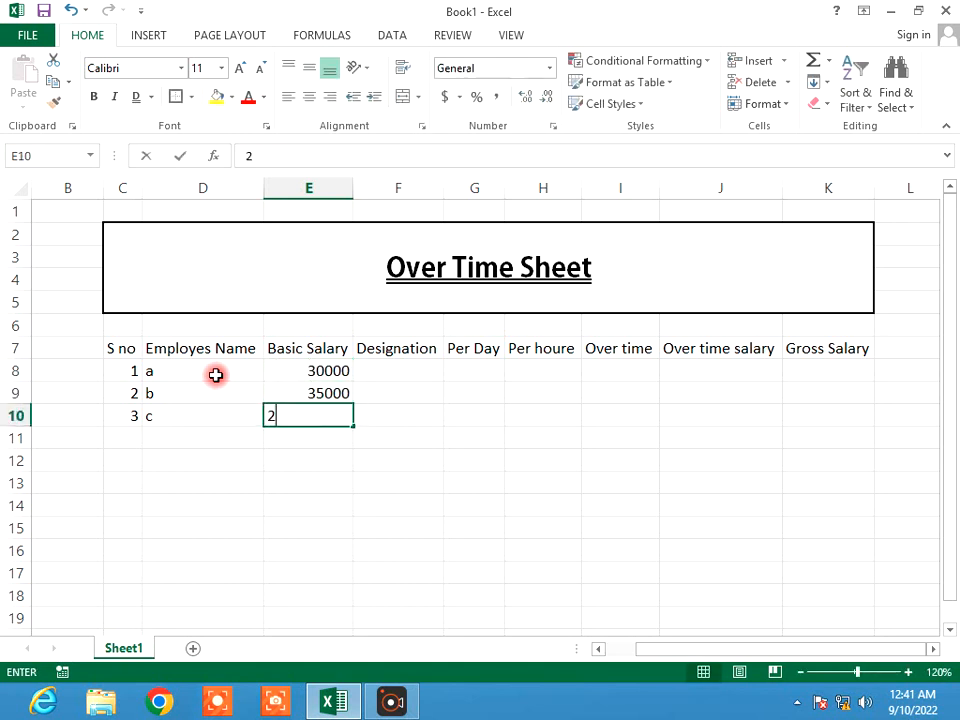
key("BackSpace")
type("50000")
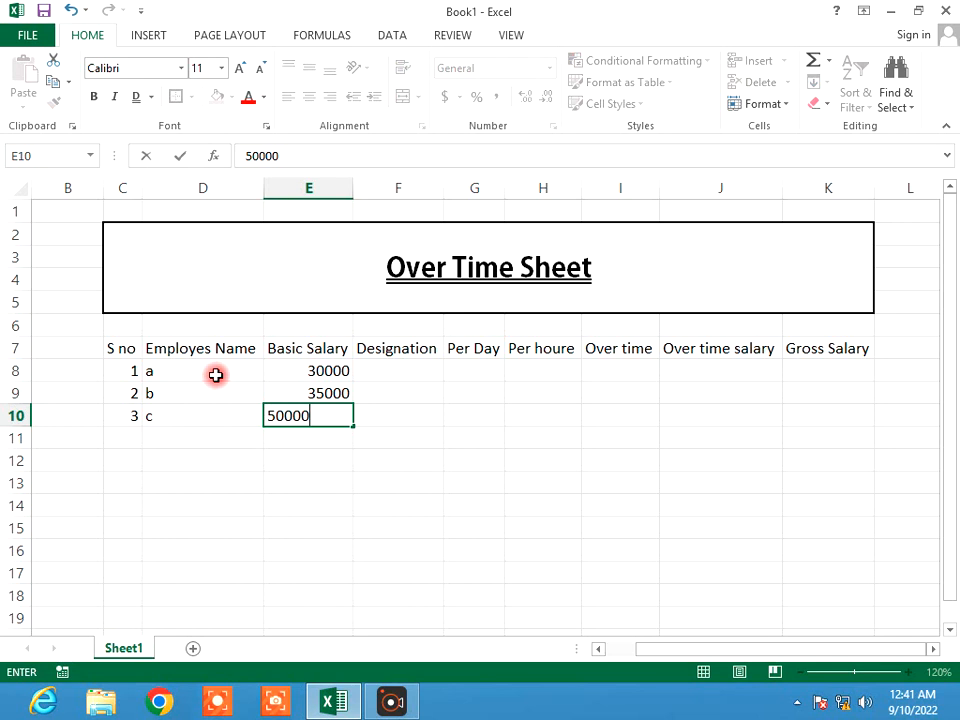
key("Tab")
Enter the designations "worker", "Comp oprt" and "Managr" in F8:F10.
key("Up")
key("Up")
type("worker")
key("Return")
type("C")
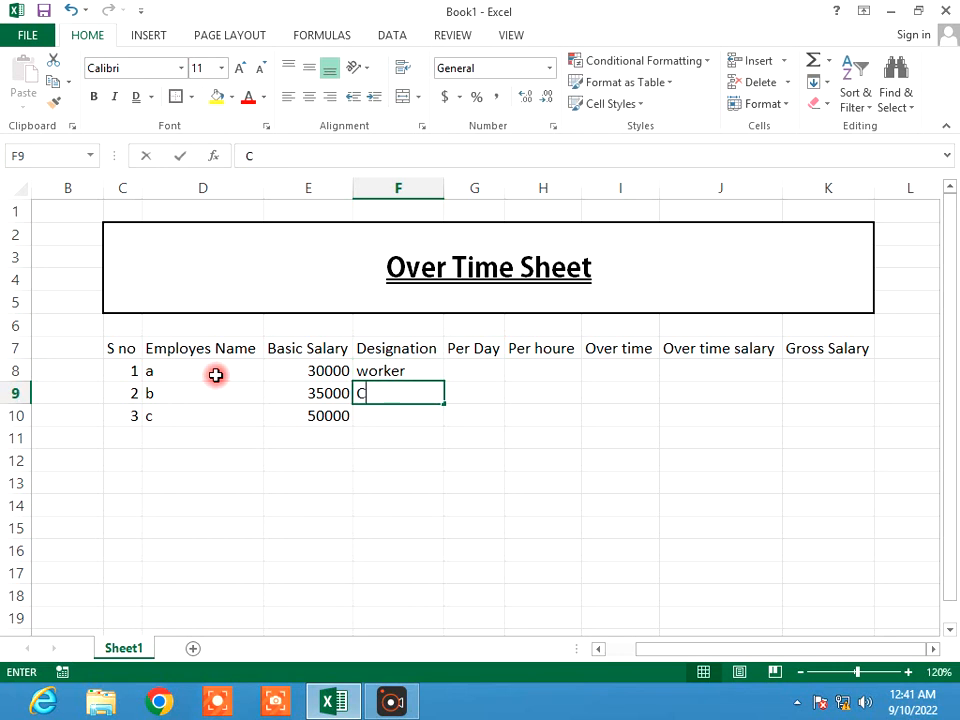
type("omp oprt")
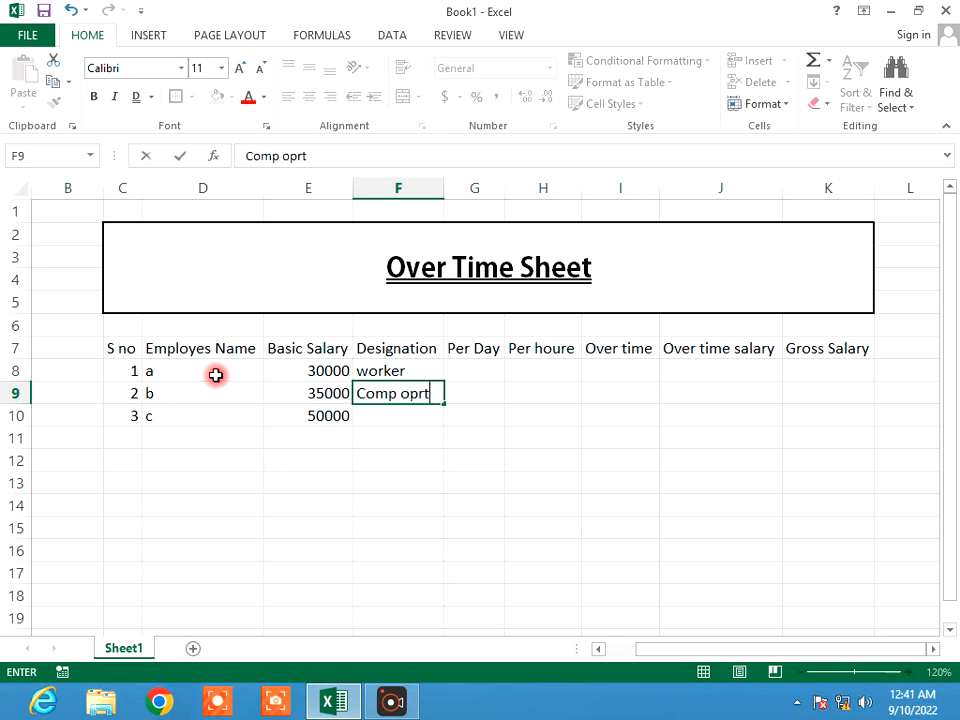
key("Return")
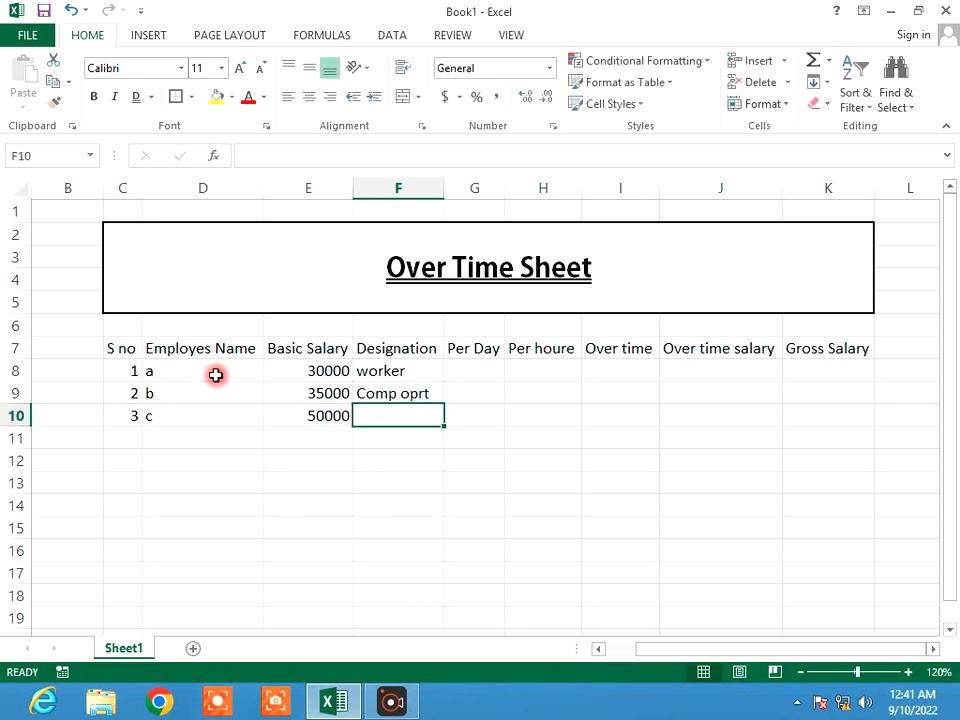
type("Managr")
key("Right")
Calculate the first employee's daily pay in G8 with the formula =(E8/30).
key("Up")
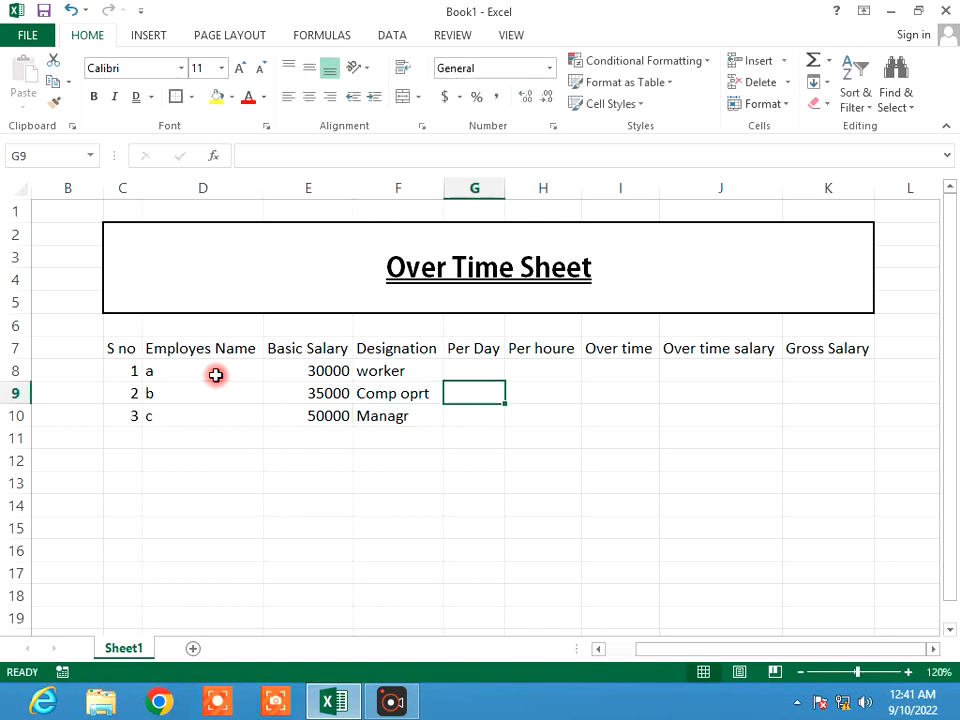
key("Up")
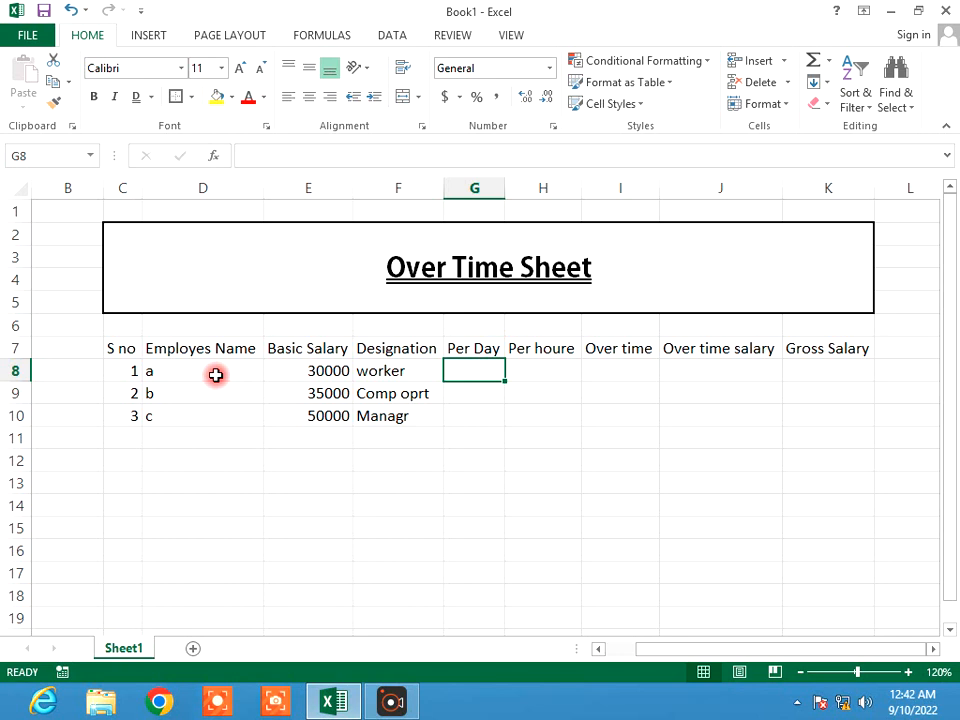
type("=")
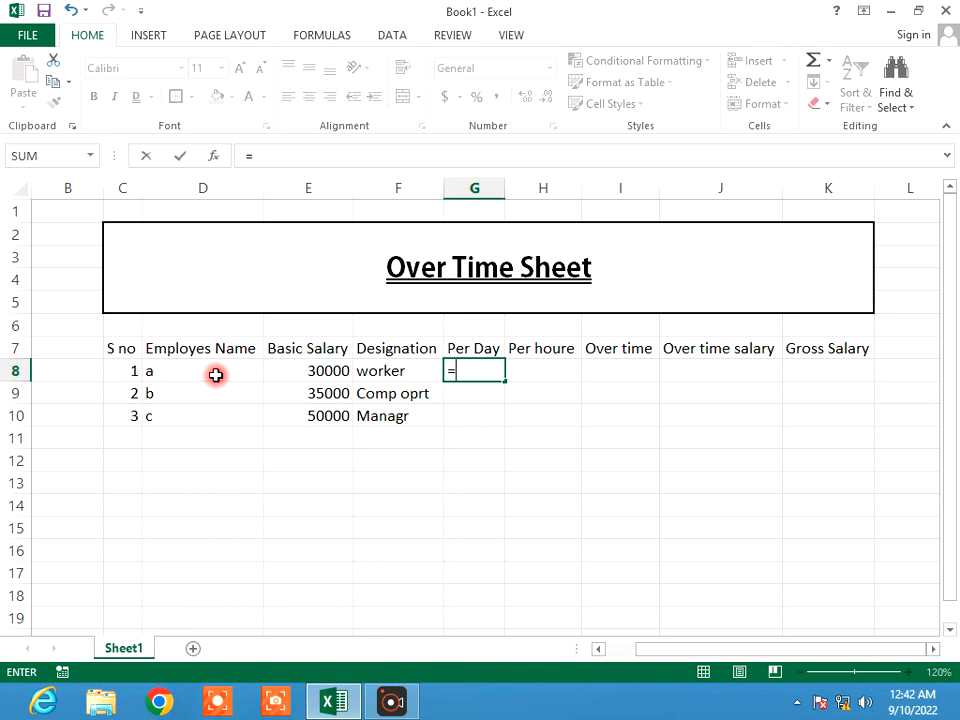
type("(")
key("Left")
key("Left")
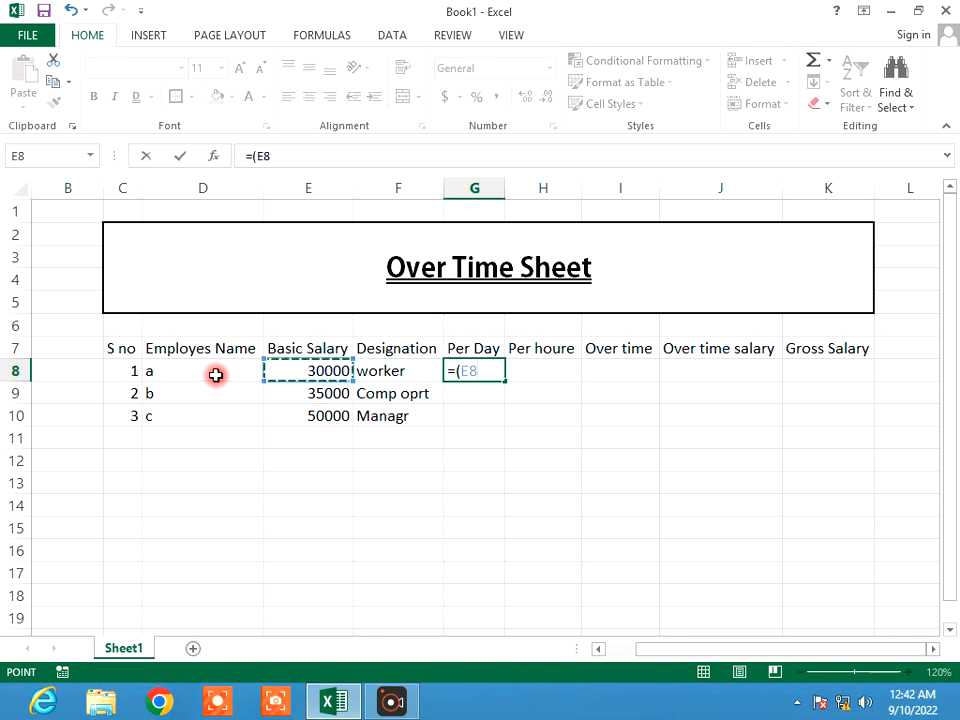
type("/")
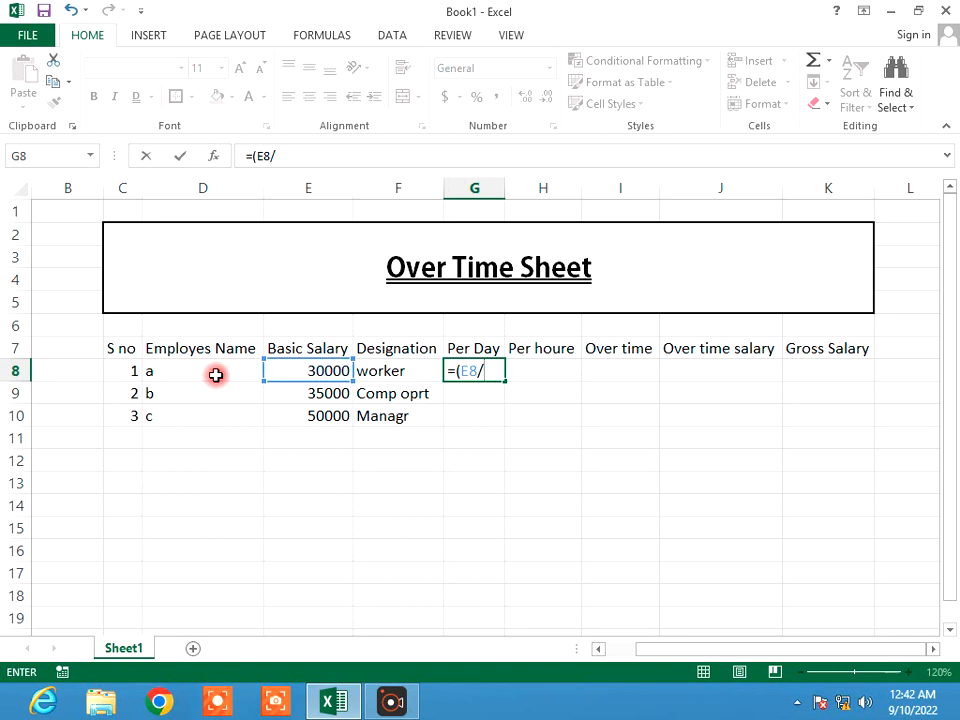
type("30")
type(")")
key("Return")
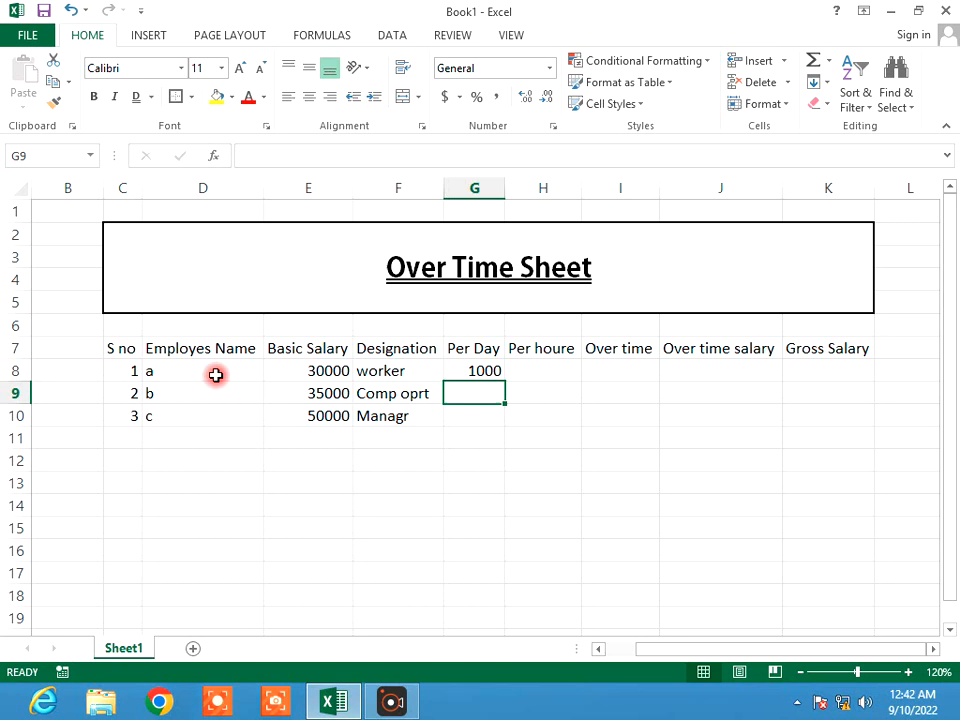
Calculate the first employee's hourly pay in H8 with the formula =(G8/8).
key("Right")
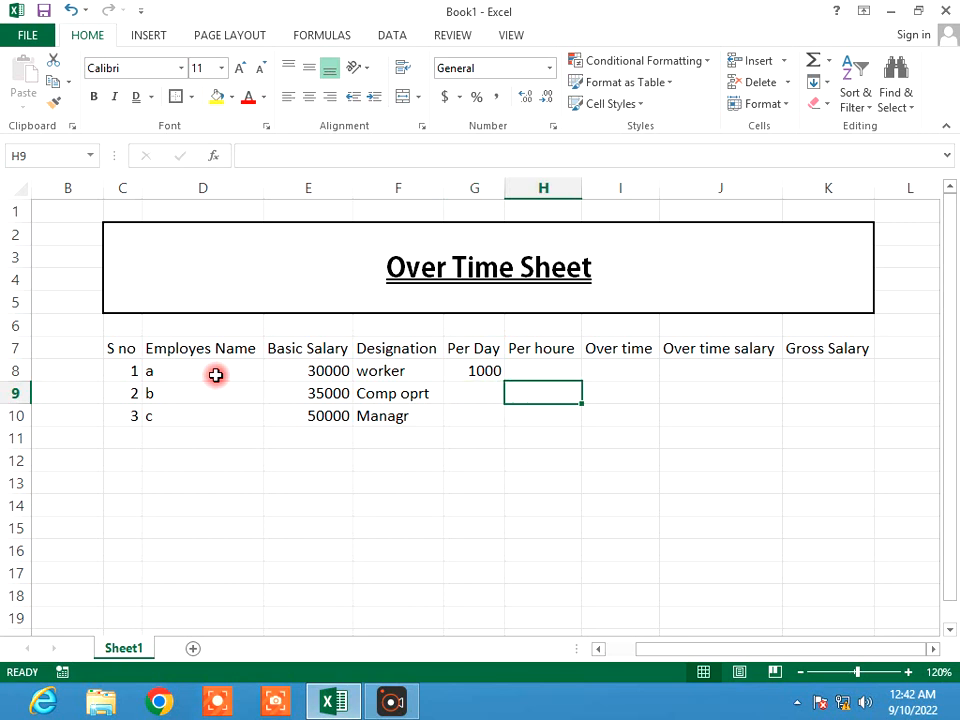
key("Up")
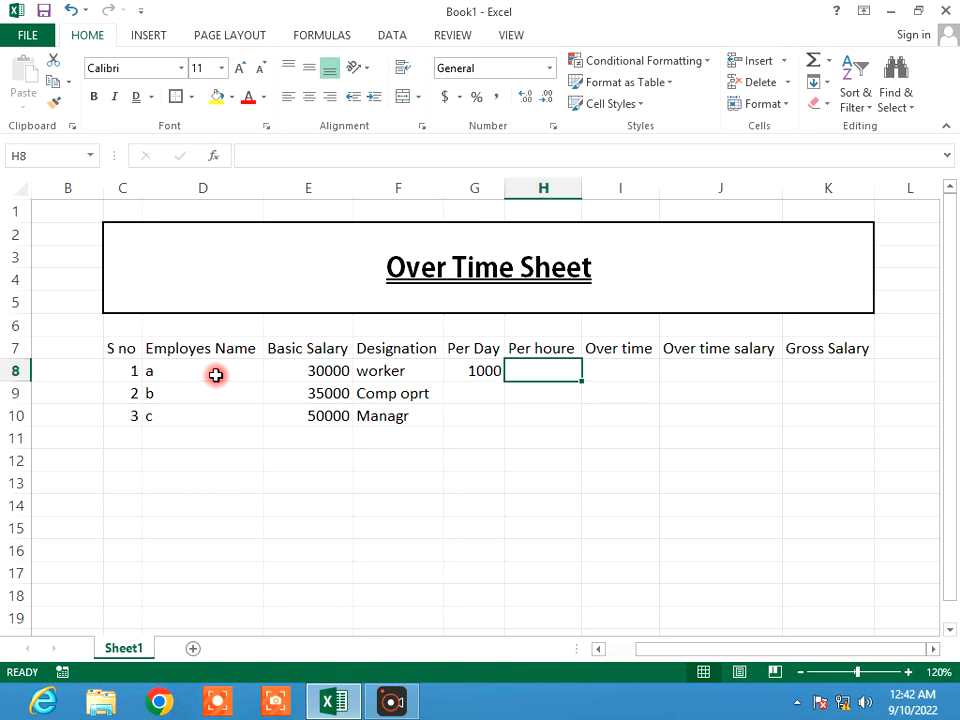
type("=")
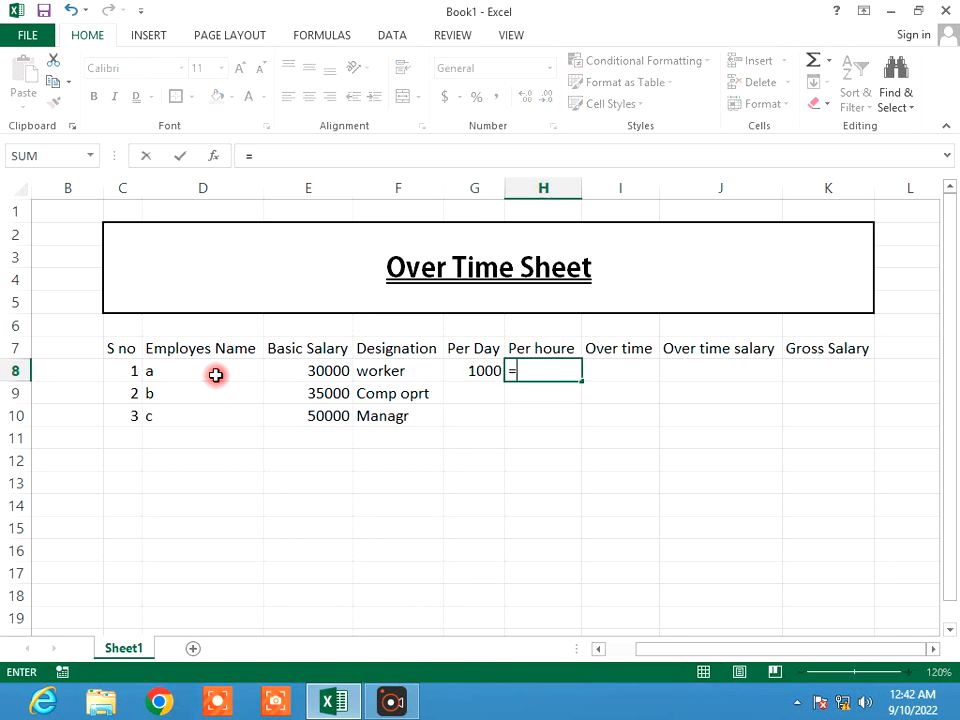
type("(")
key("Left")
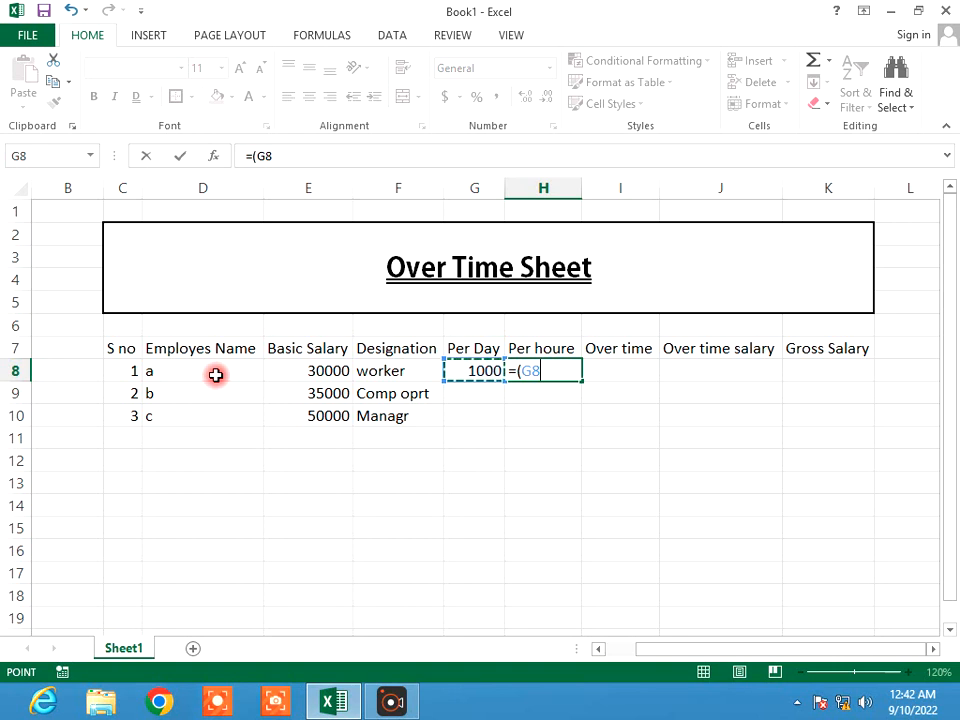
type("/")
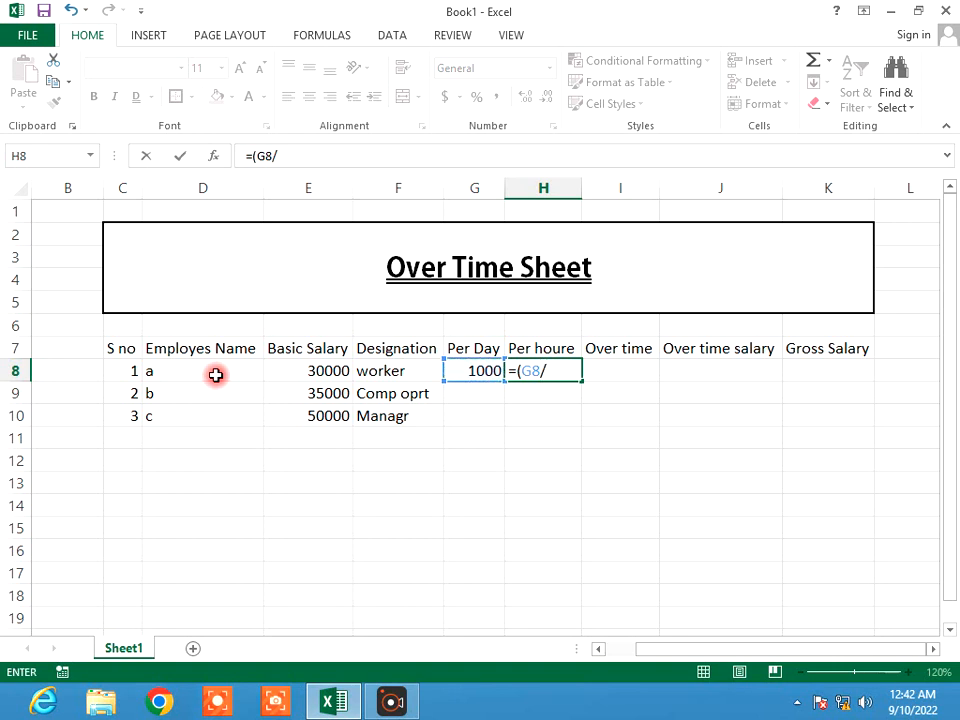
type("8")
type(")")
key("Return")
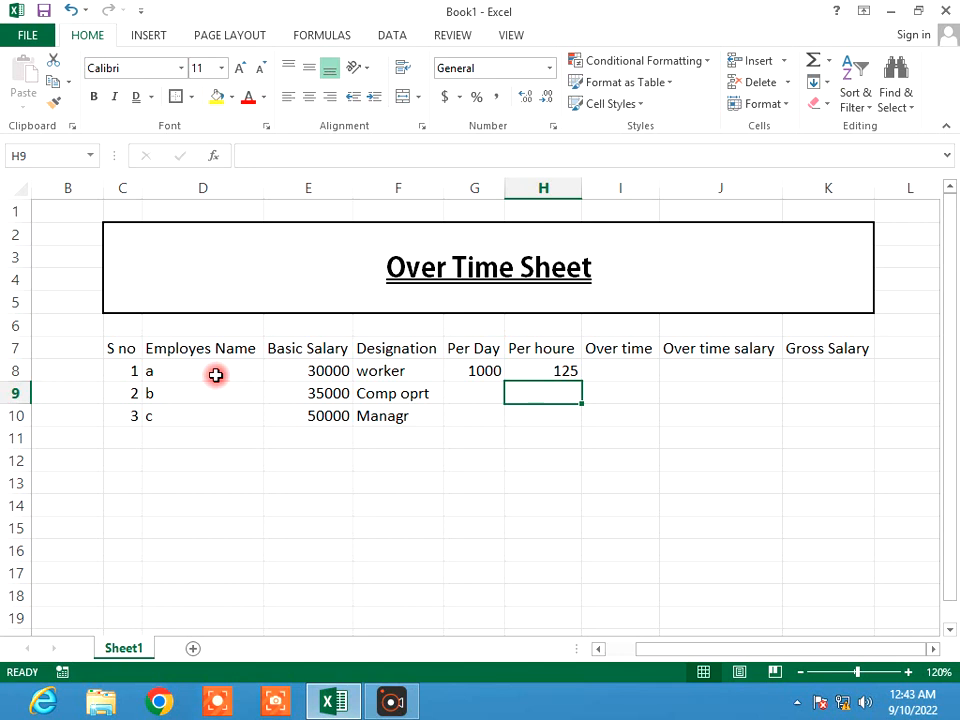
Enter 60 as the first employee's overtime in I8.
key("Right")
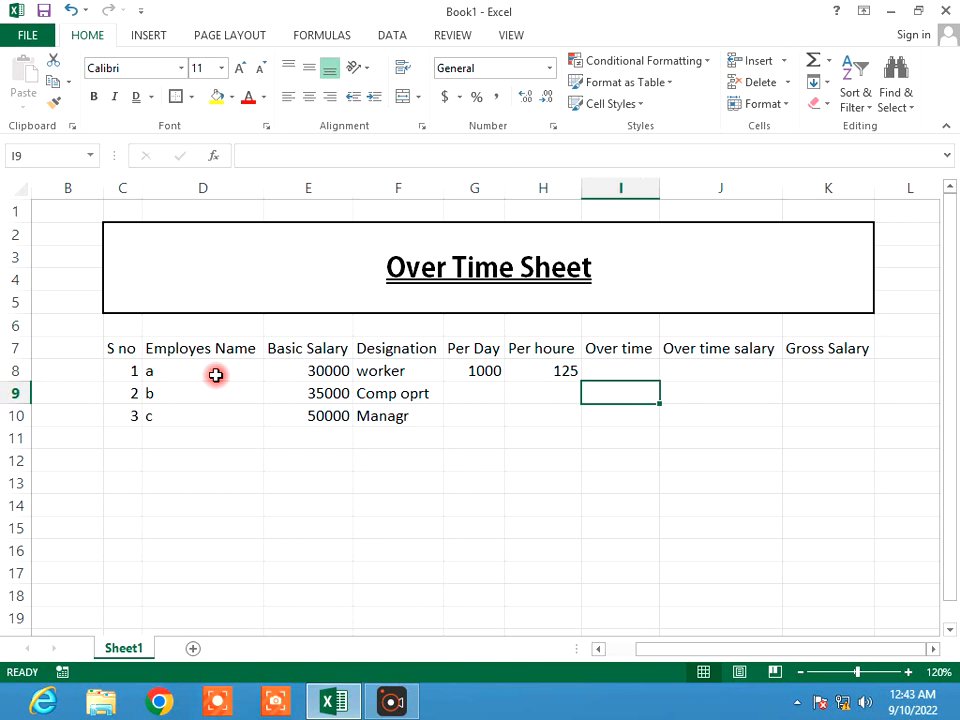
key("Up")
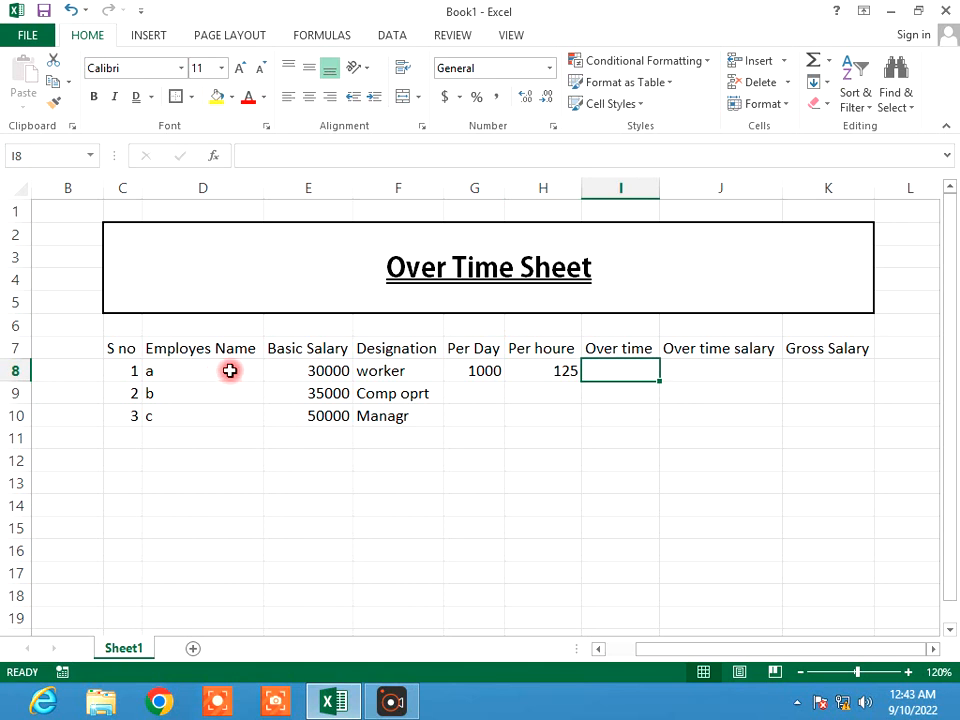
type("60")
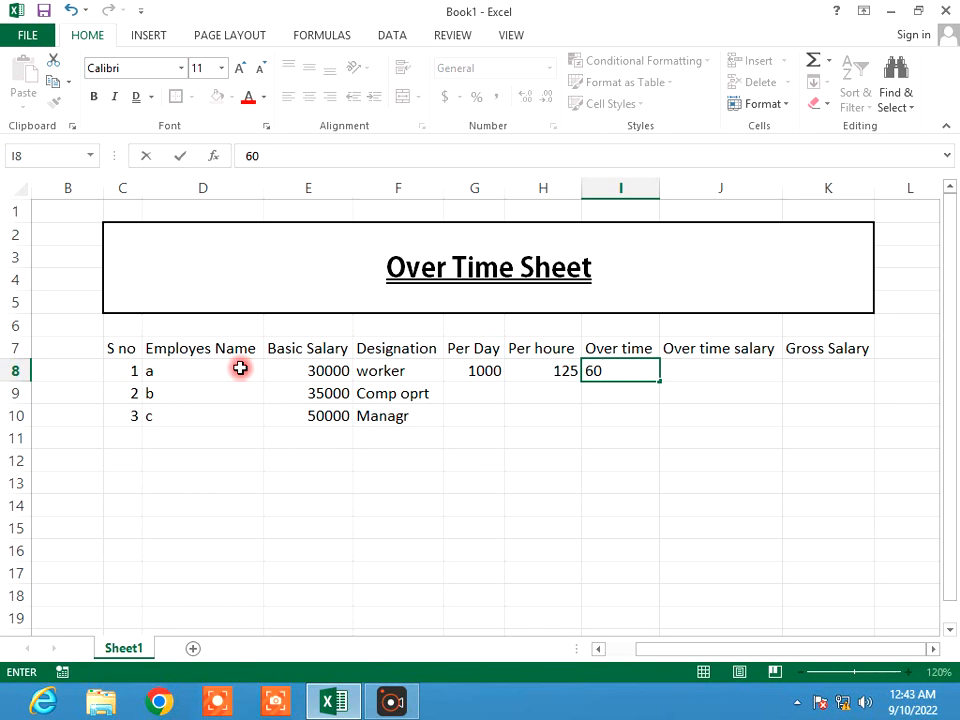
key("ctrl+Return")
Calculate the first employee's overtime salary in J8 with the formula =(H8*I8), and select the gross salary cell K8.
key("Right")
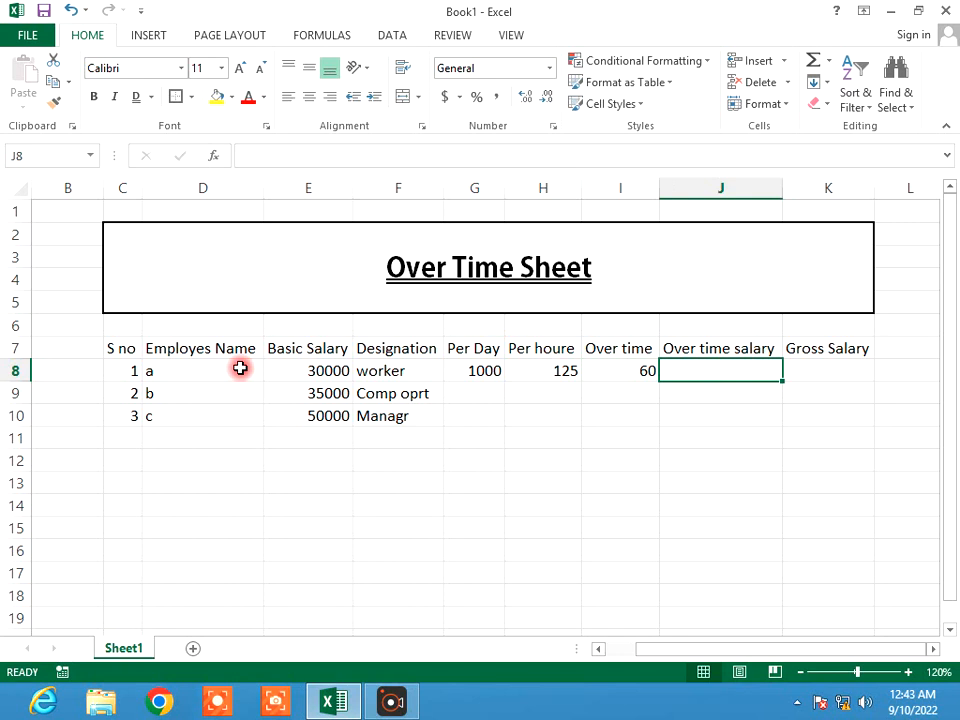
type("=")
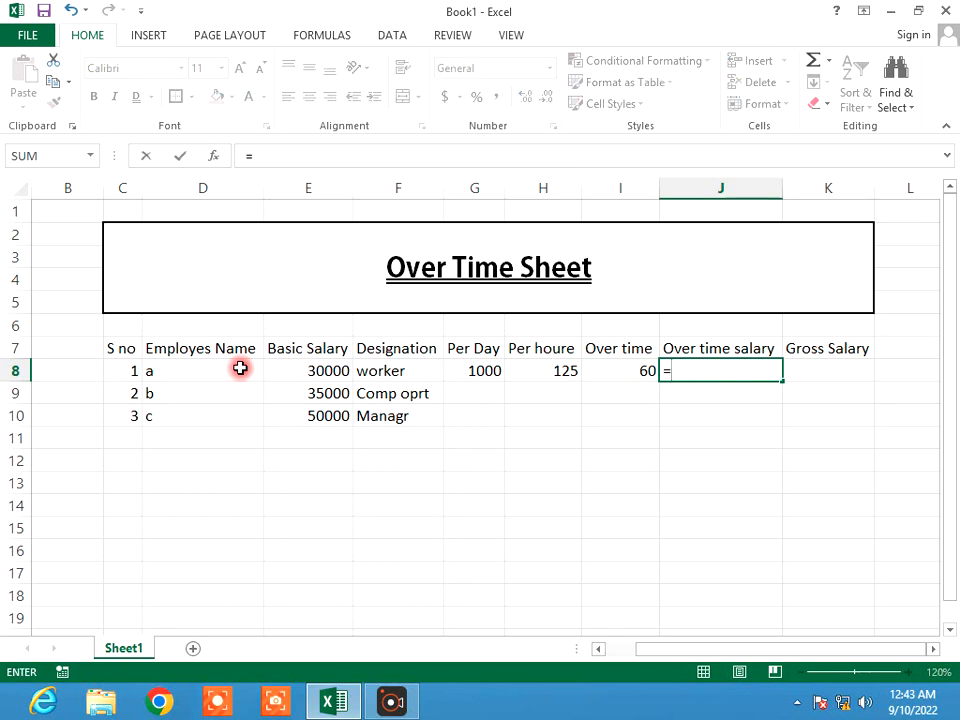
type("(")
key("Left")
key("Left")
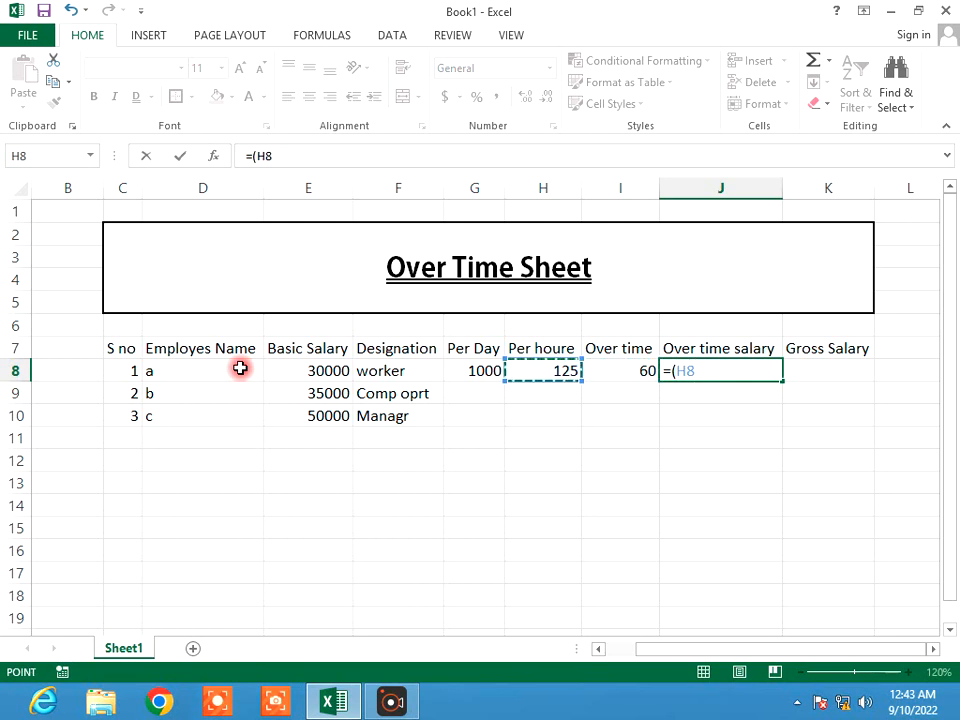
type("*")
key("Left")
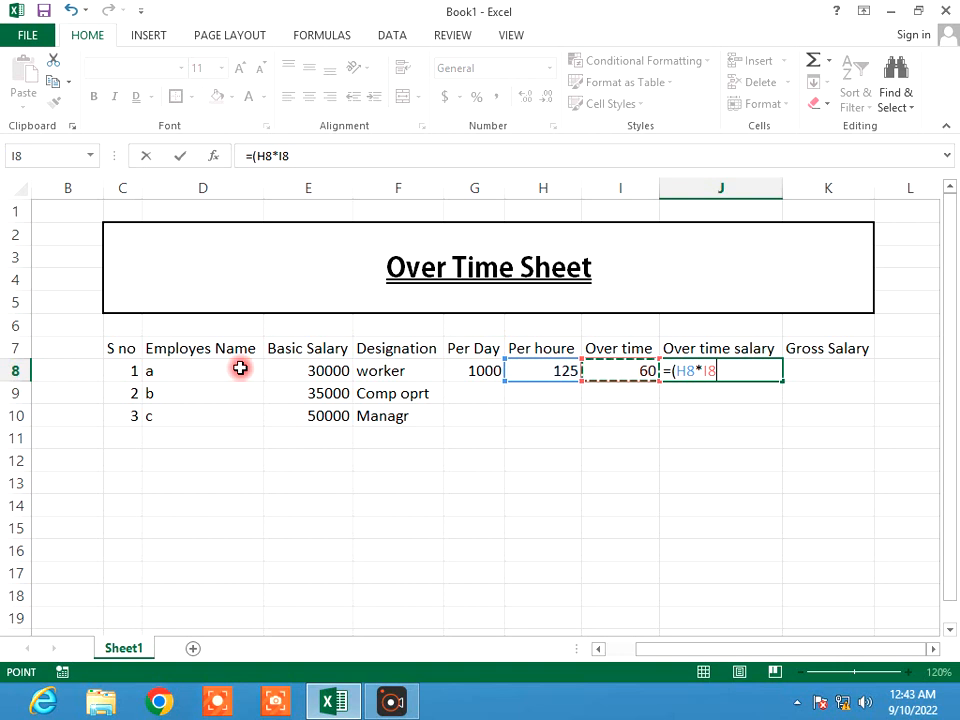
type(")")
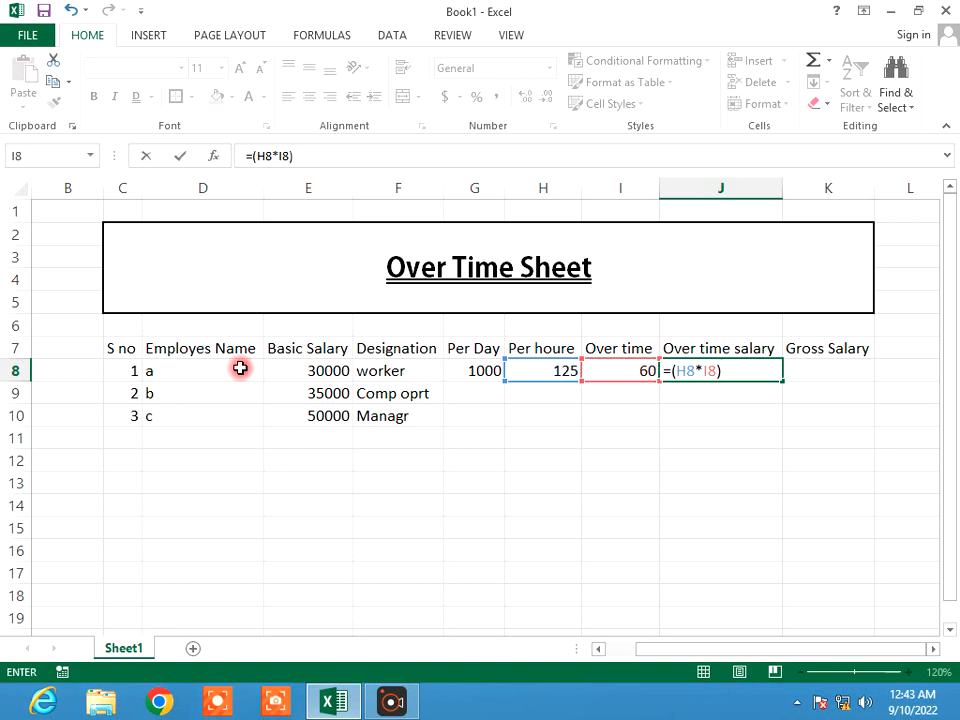
key("Return")
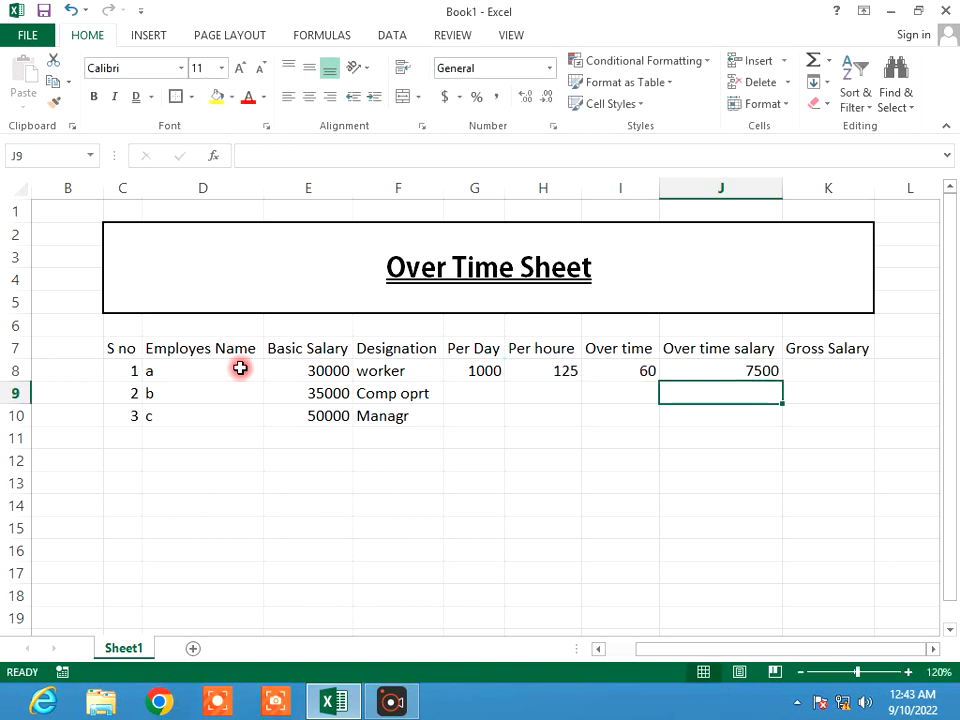
key("Up")
key("Right")
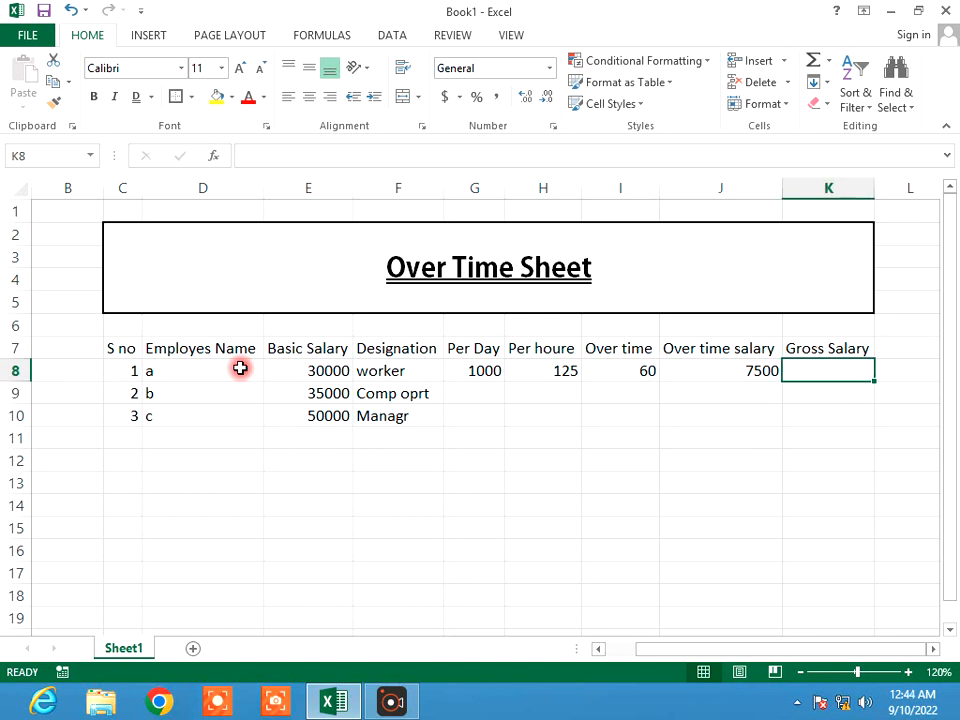
key("Left")
key("Left")
key("Left")
key("Left")
key("Left")
key("Left")
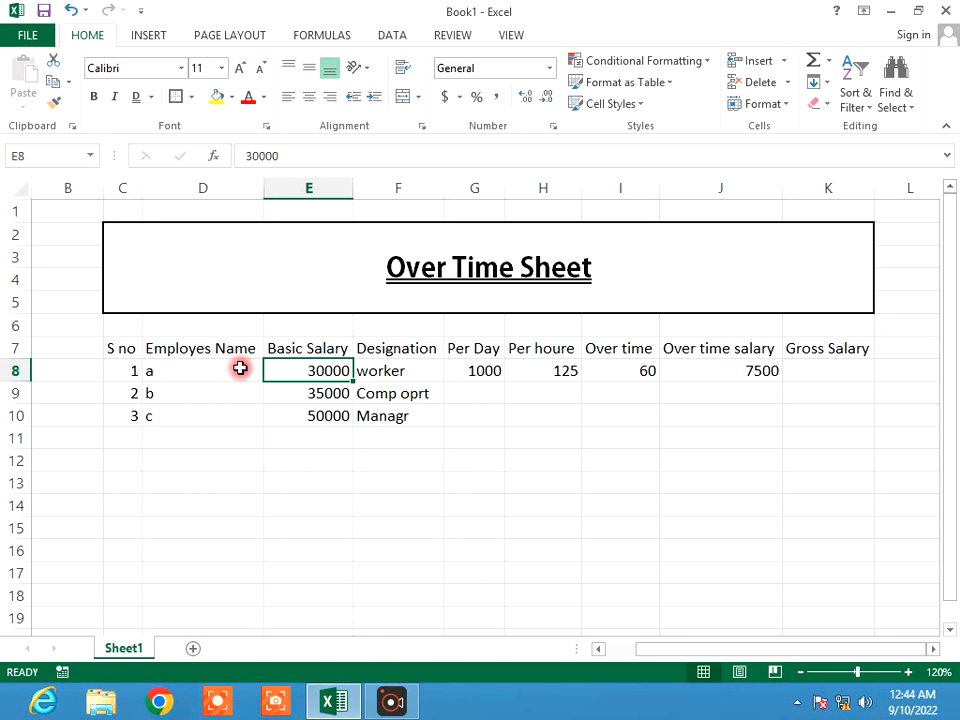
key("Right")
key("Right")
key("Right")
key("Right")
key("Right")
key("Right")
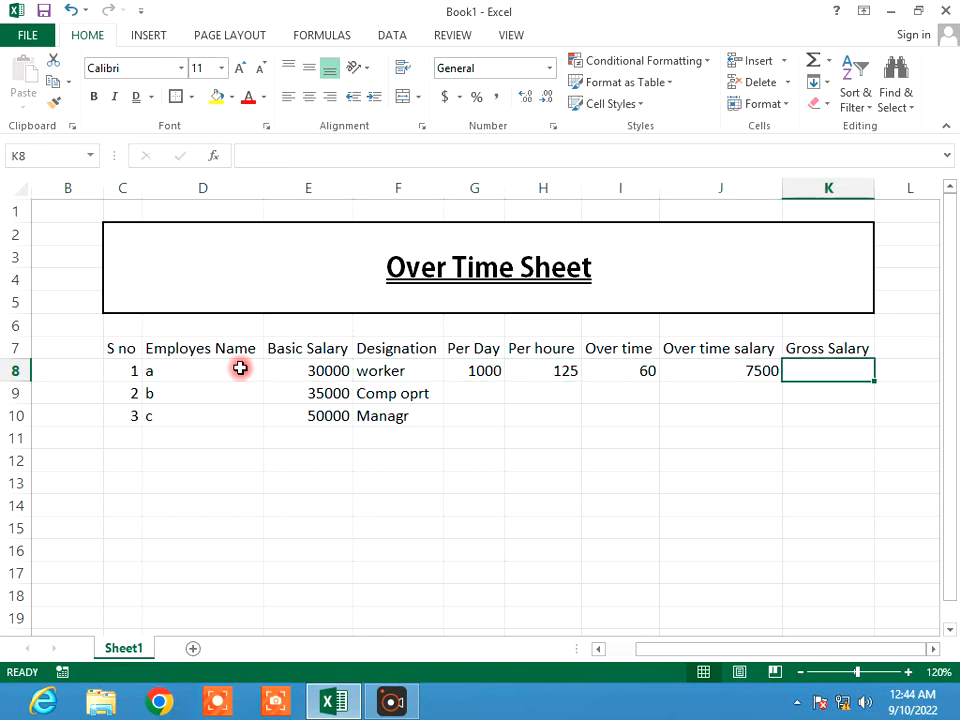
Calculate the first employee's gross salary in K8 with the formula =SUM(E8+J8).
type("=s")
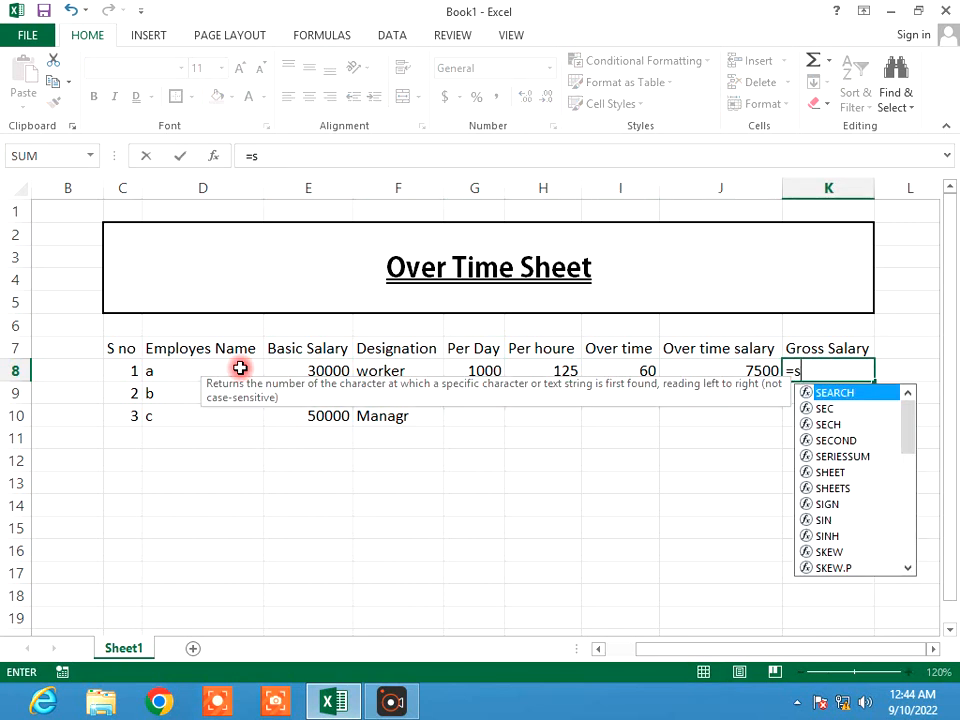
type("um(")
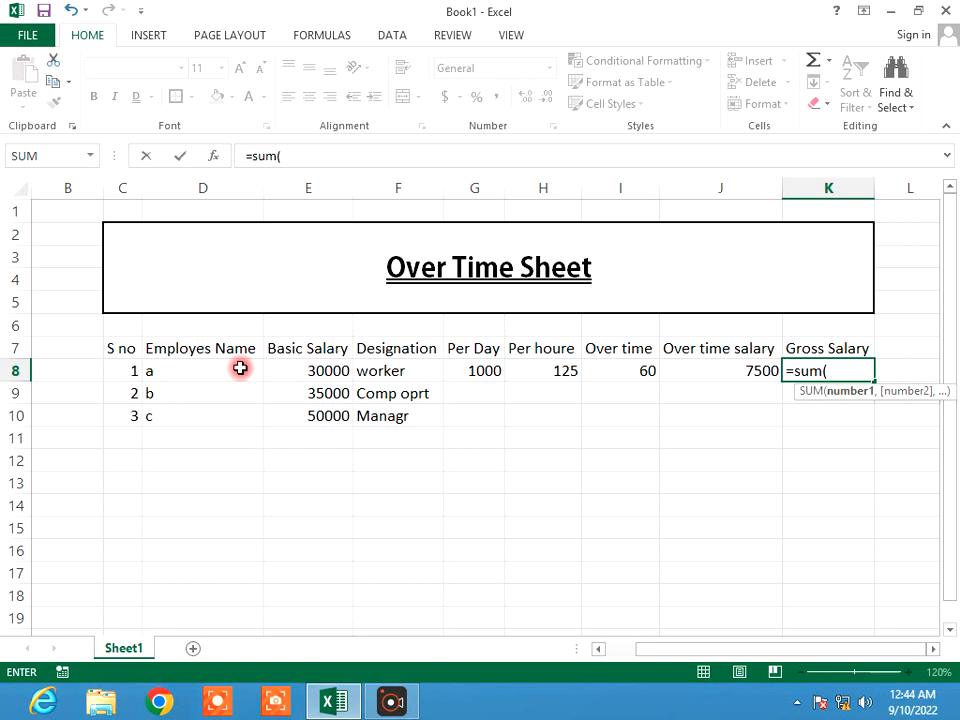
left_click(286, 366)
type("+")
left_click(681, 366)
type(")")
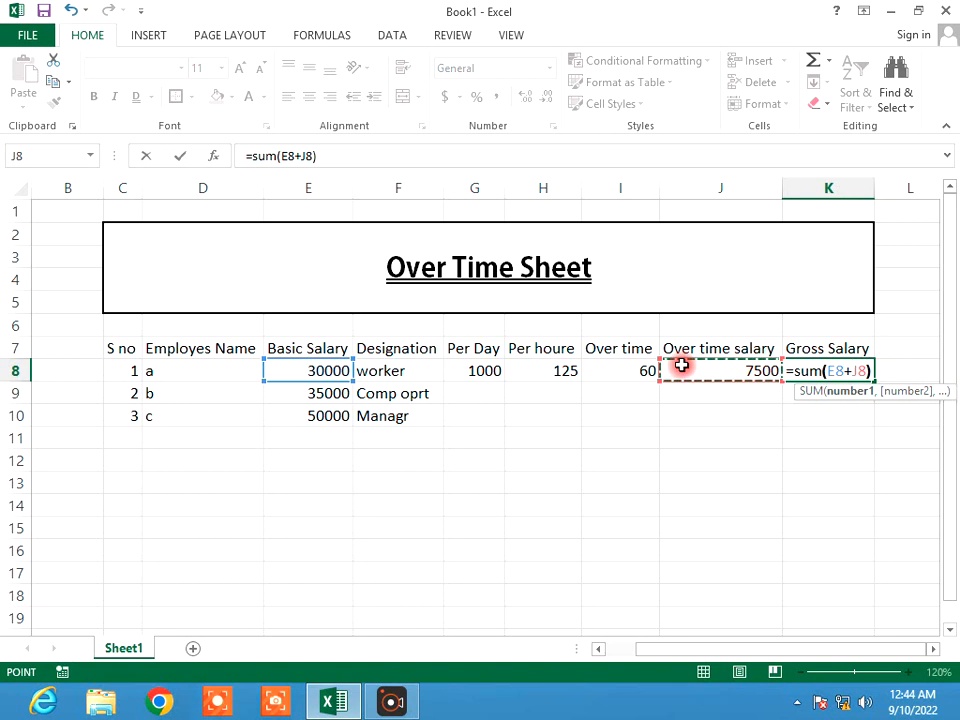
key("Return")
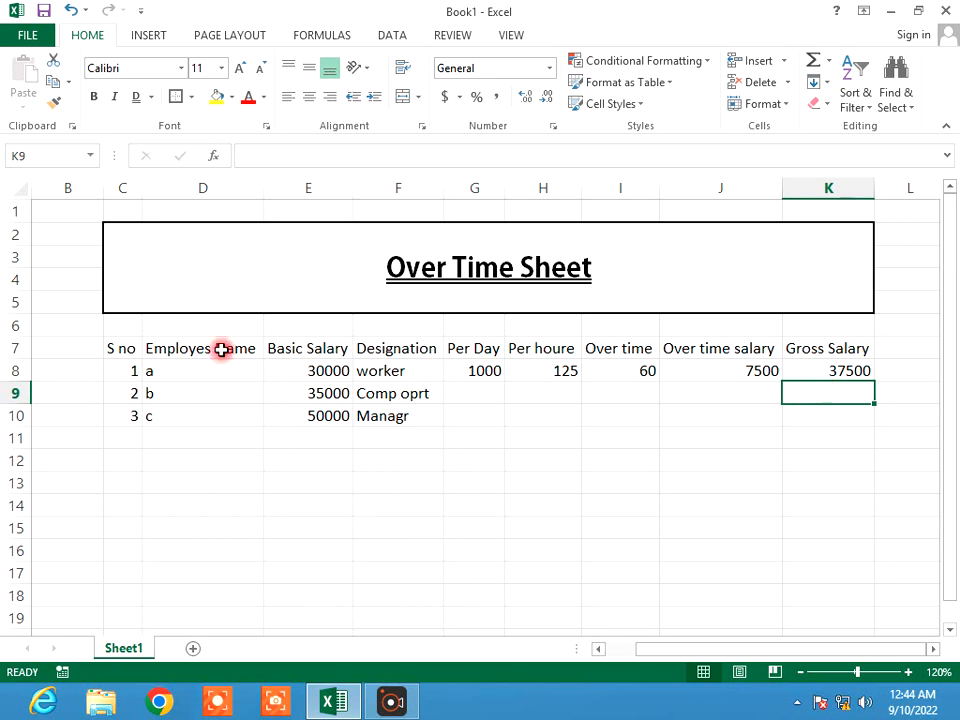
Apply all borders to the table C7:K10 and fill the header row C7:K7 with yellow.
left_click_drag(133, 347, 804, 354)
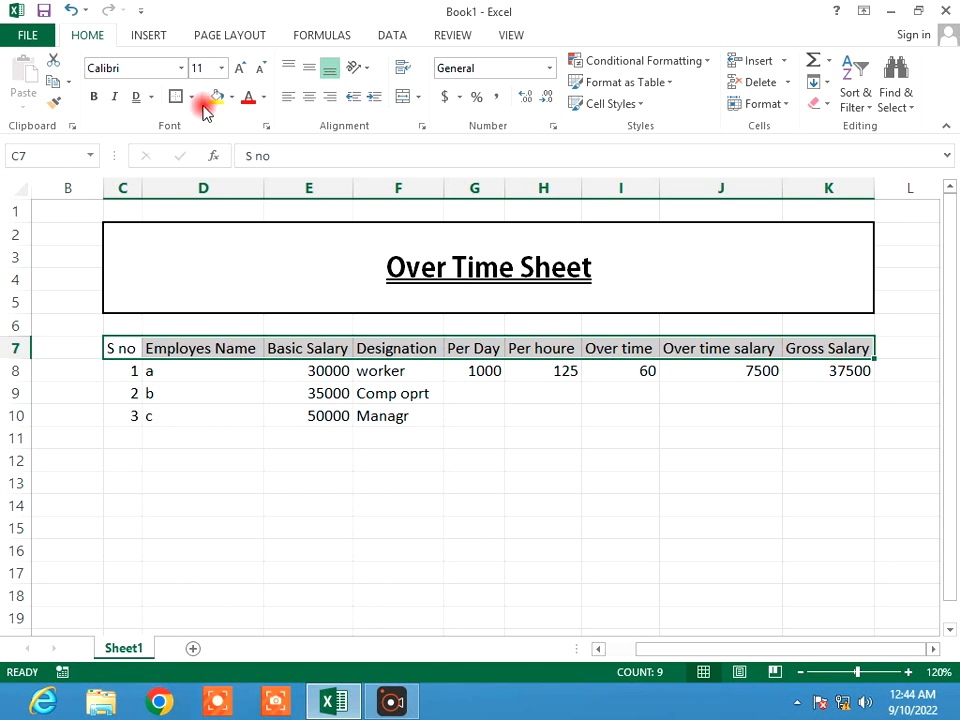
left_click_drag(118, 350, 821, 405)
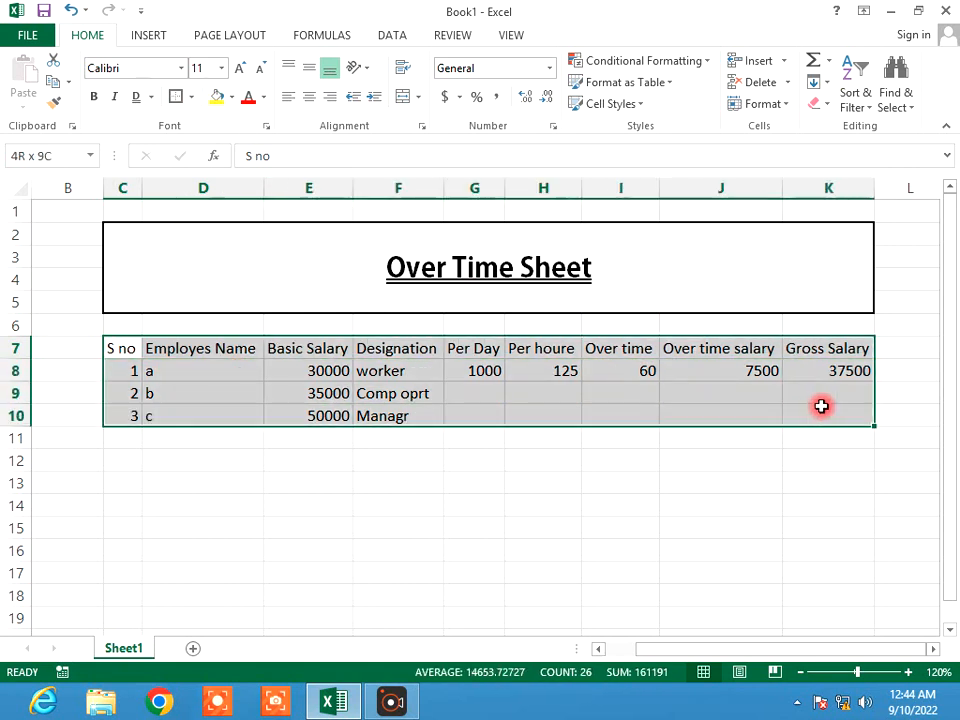
left_click(191, 97)
left_click(190, 255)
left_click_drag(122, 348, 800, 347)
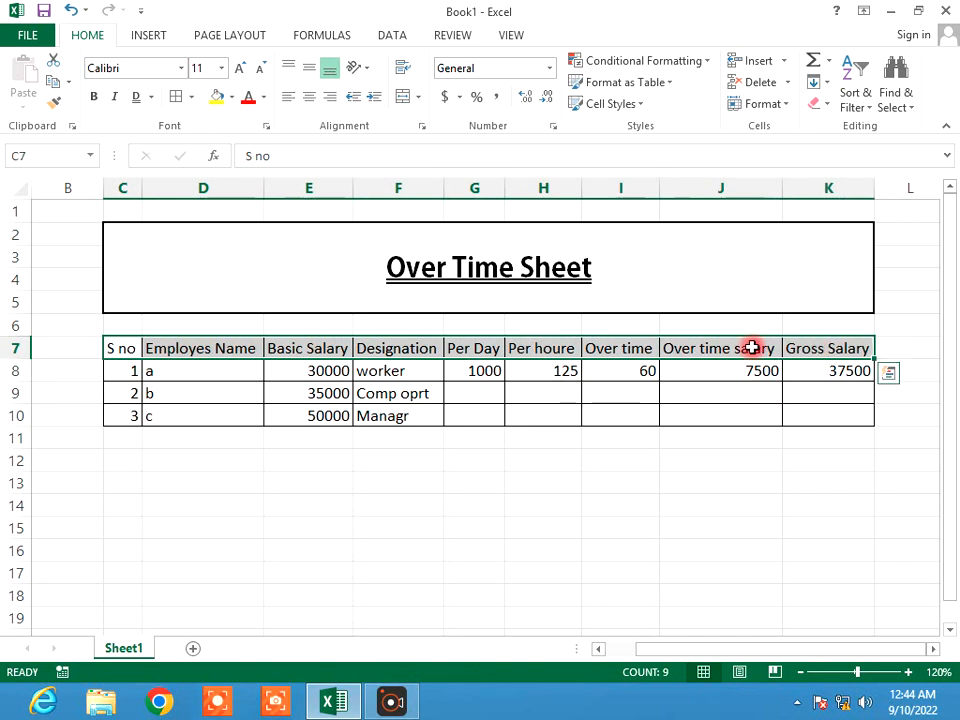
left_click(212, 98)
Copy the daily pay and hourly pay formulas and the overtime value in G8:I8 down to row 10.
left_click(498, 373)
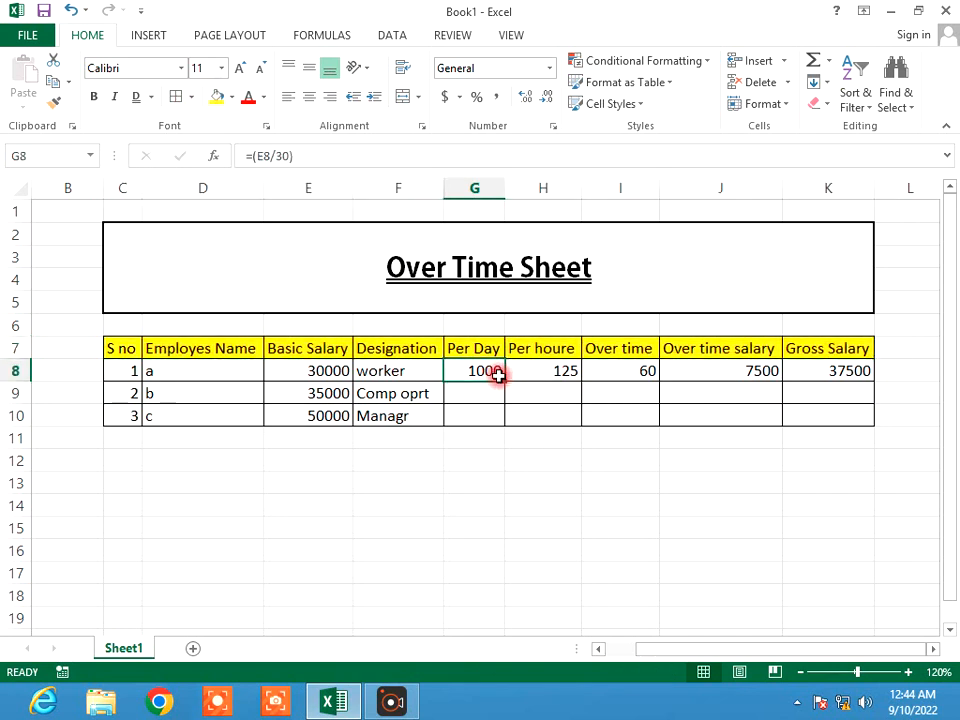
left_click_drag(505, 382, 500, 421)
left_click(570, 378)
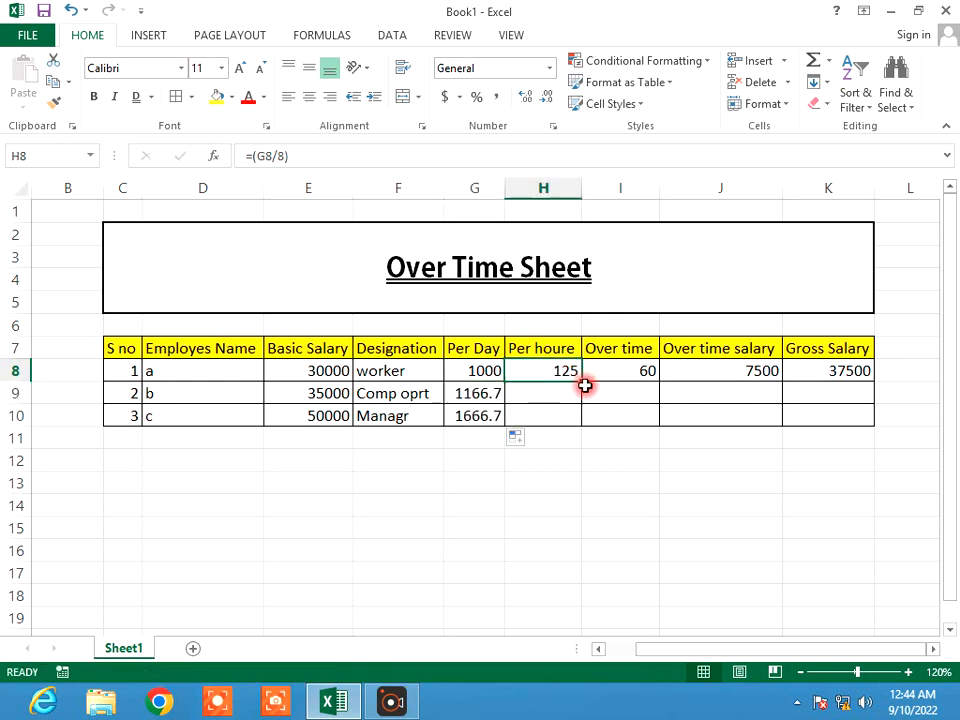
left_click_drag(585, 383, 583, 429)
left_click(649, 373)
left_click_drag(658, 381, 649, 422)
Copy the overtime salary formula in J8 and the gross salary formula in K8 down to row 10.
left_click(765, 375)
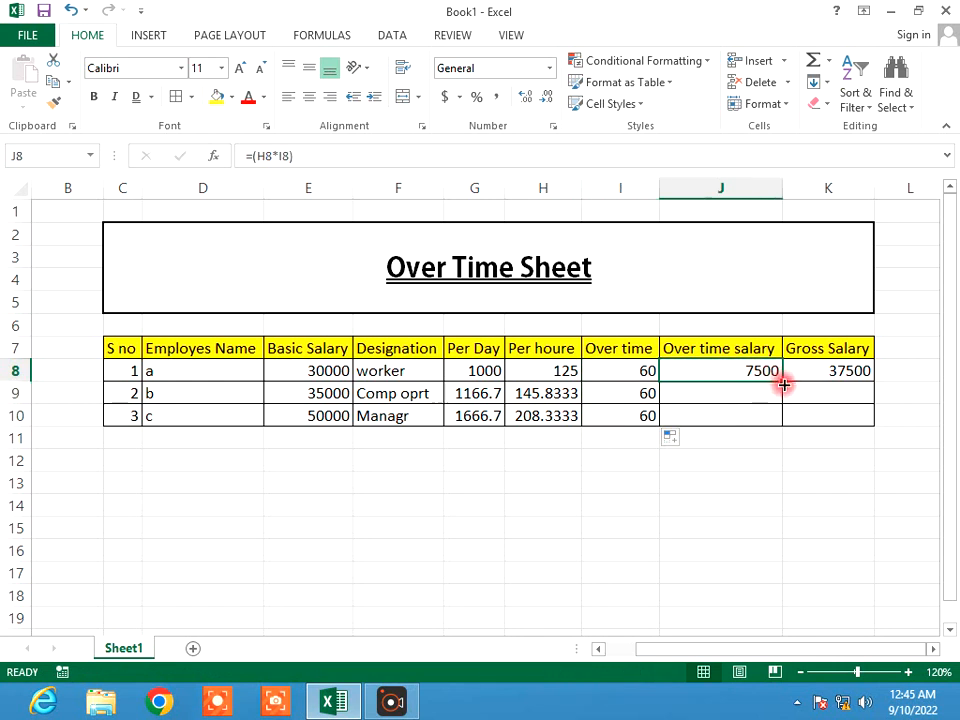
left_click_drag(784, 383, 780, 422)
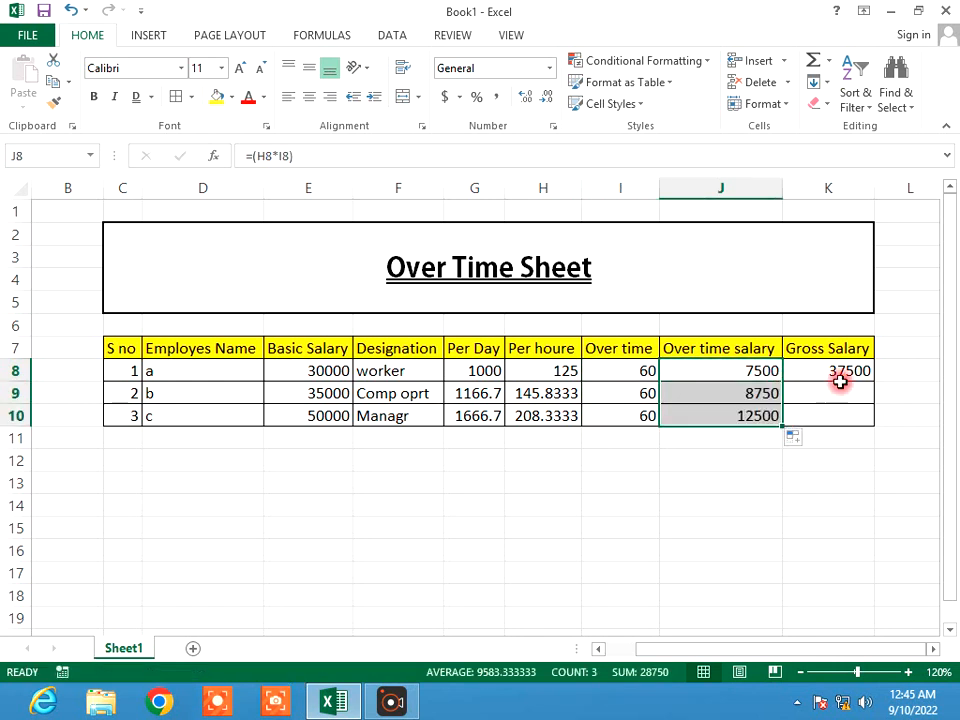
left_click(840, 378)
left_click_drag(876, 384, 873, 427)
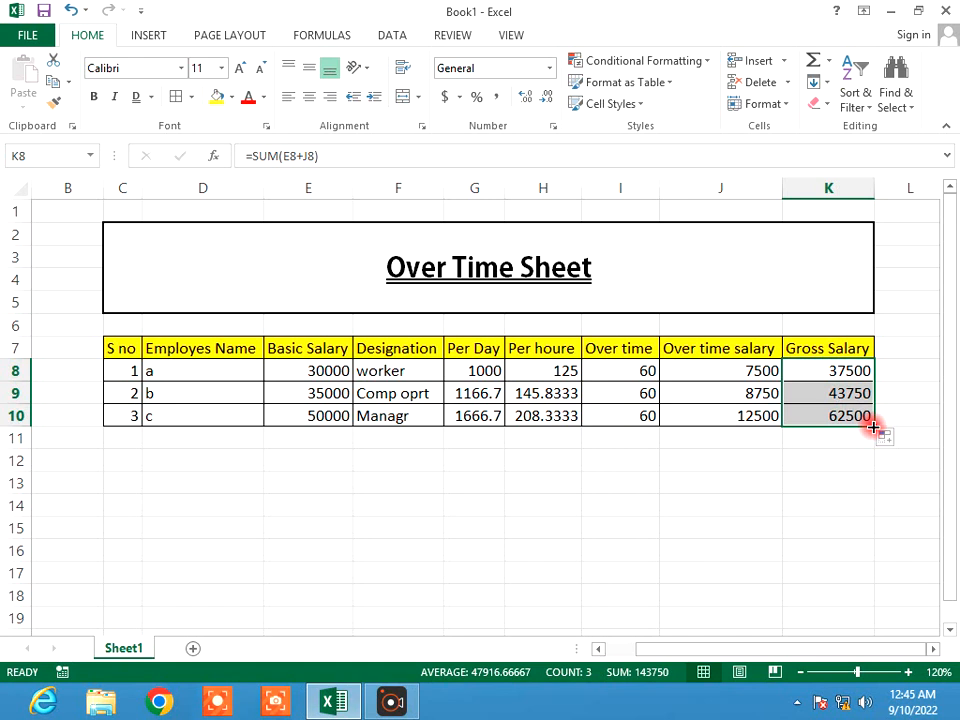